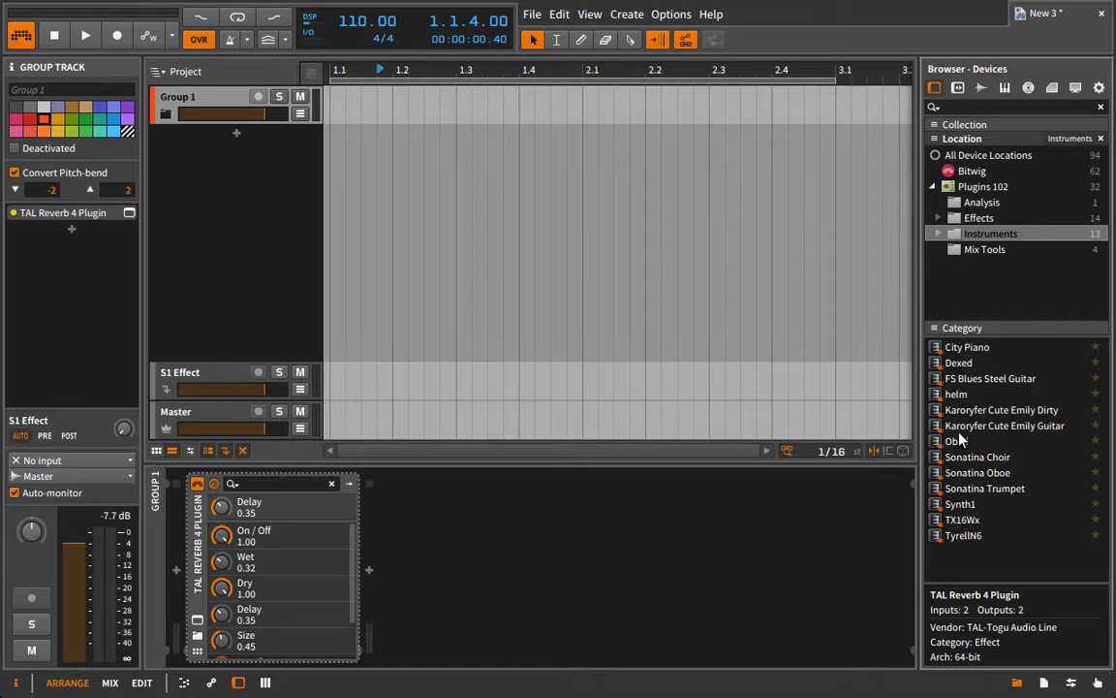
# Add the Obxd synth on a new track below Group 1, briefly unfold the group, and move the synth window up.
pyautogui.moveTo(957, 441); pyautogui.dragTo(235, 215)
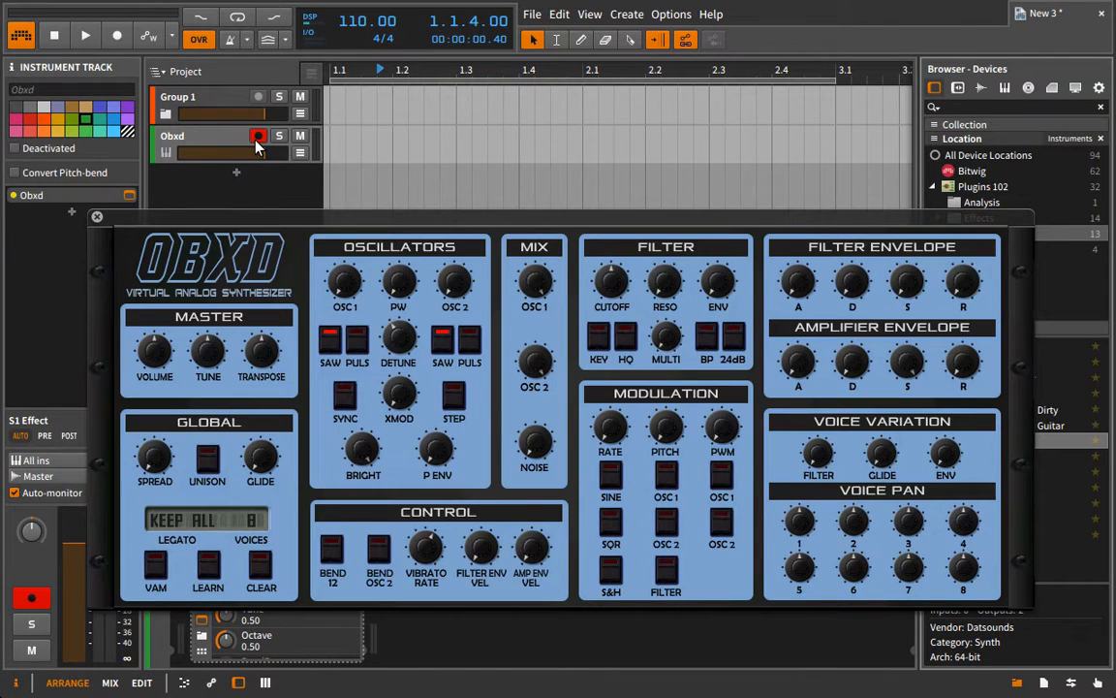
pyautogui.click(167, 113)
pyautogui.click(167, 113)
pyautogui.click(167, 113)
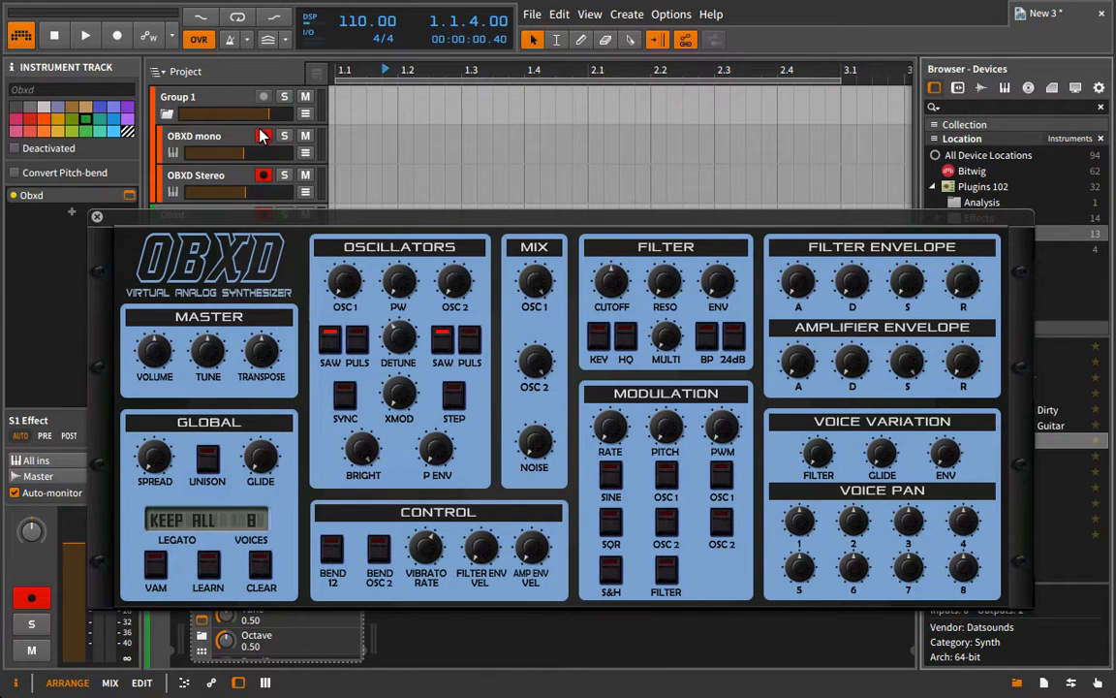
pyautogui.click(167, 113)
pyautogui.moveTo(305, 219); pyautogui.dragTo(313, 146)
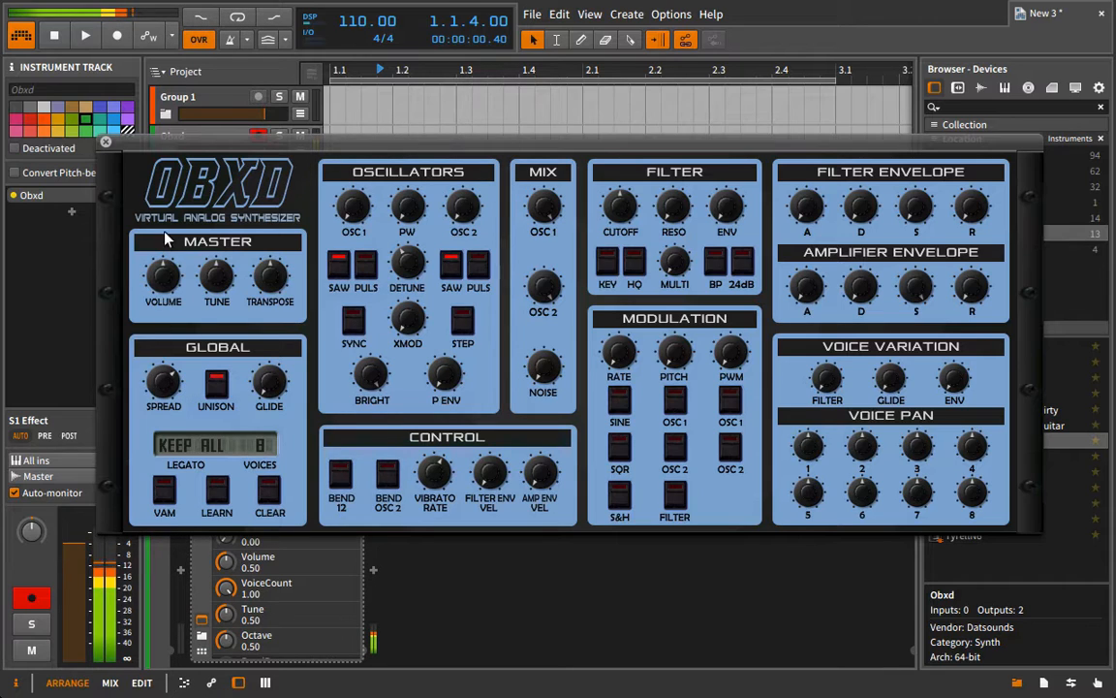
# Adjust Obxd's voice panning, lower its master volume to 0.16, and reposition the synth window.
pyautogui.moveTo(808, 445); pyautogui.dragTo(810, 527)
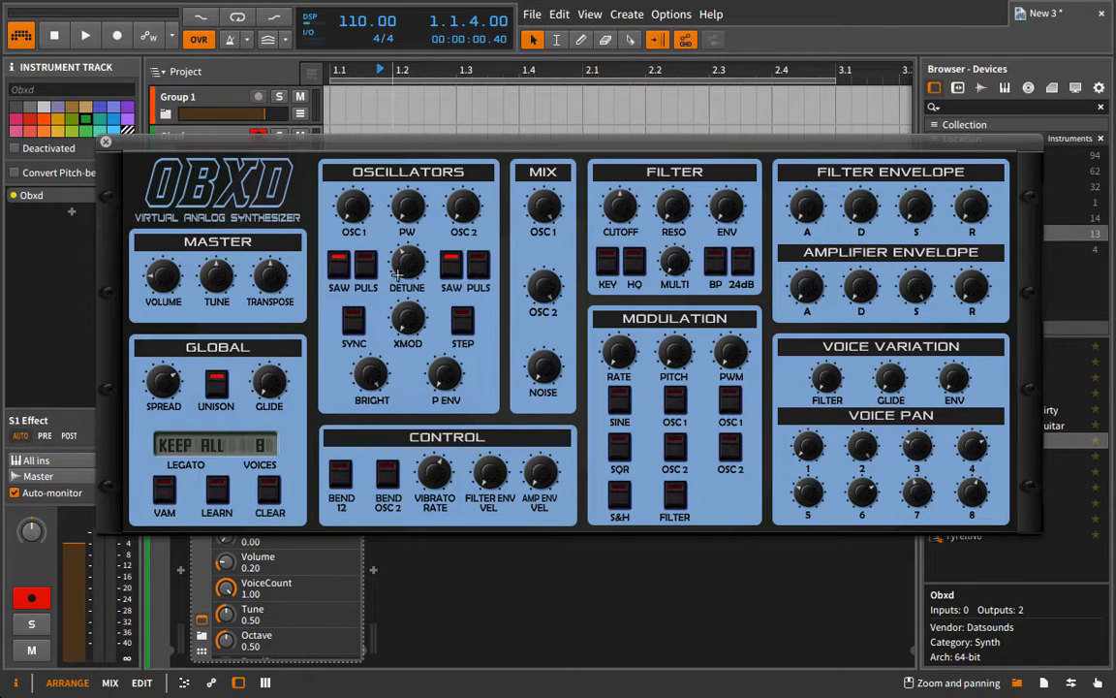
pyautogui.moveTo(410, 144); pyautogui.dragTo(557, 65)
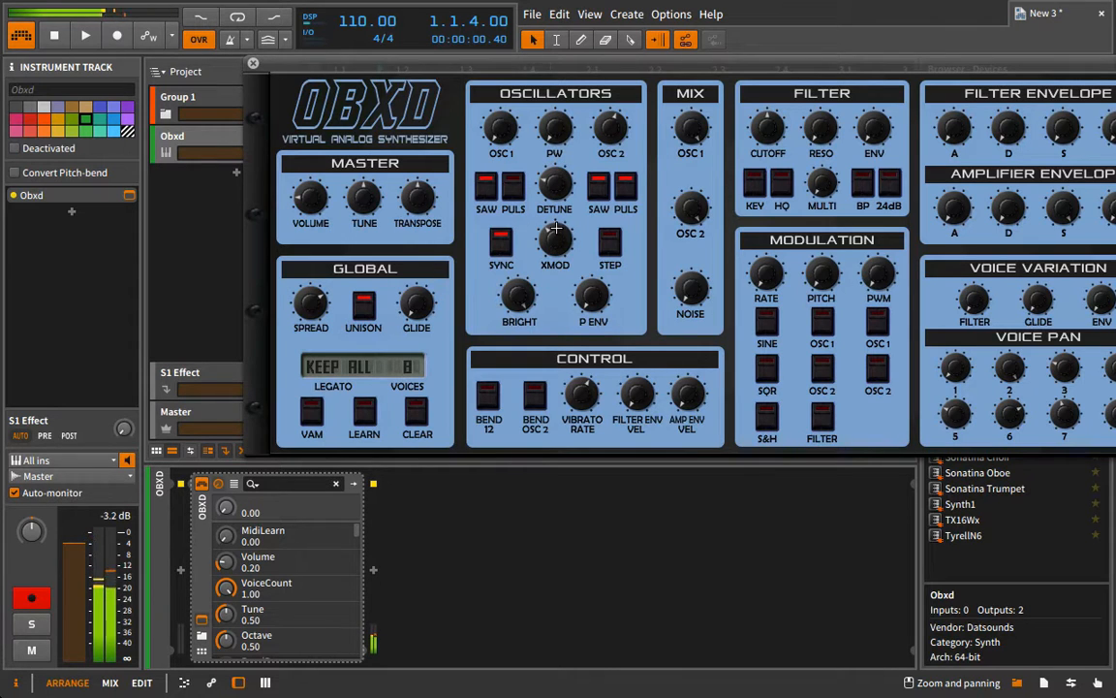
pyautogui.moveTo(308, 200); pyautogui.dragTo(324, 205)
pyautogui.moveTo(658, 64); pyautogui.dragTo(528, 77)
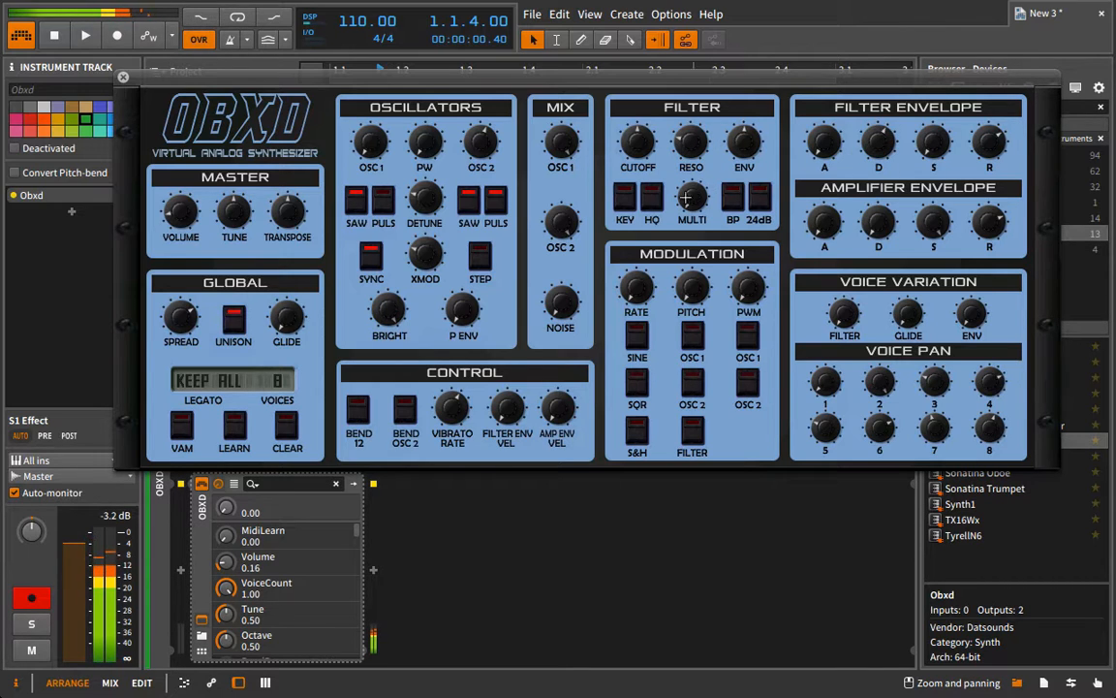
# Lower Obxd's master volume to 0.08 and close the synth window.
pyautogui.click(761, 198)
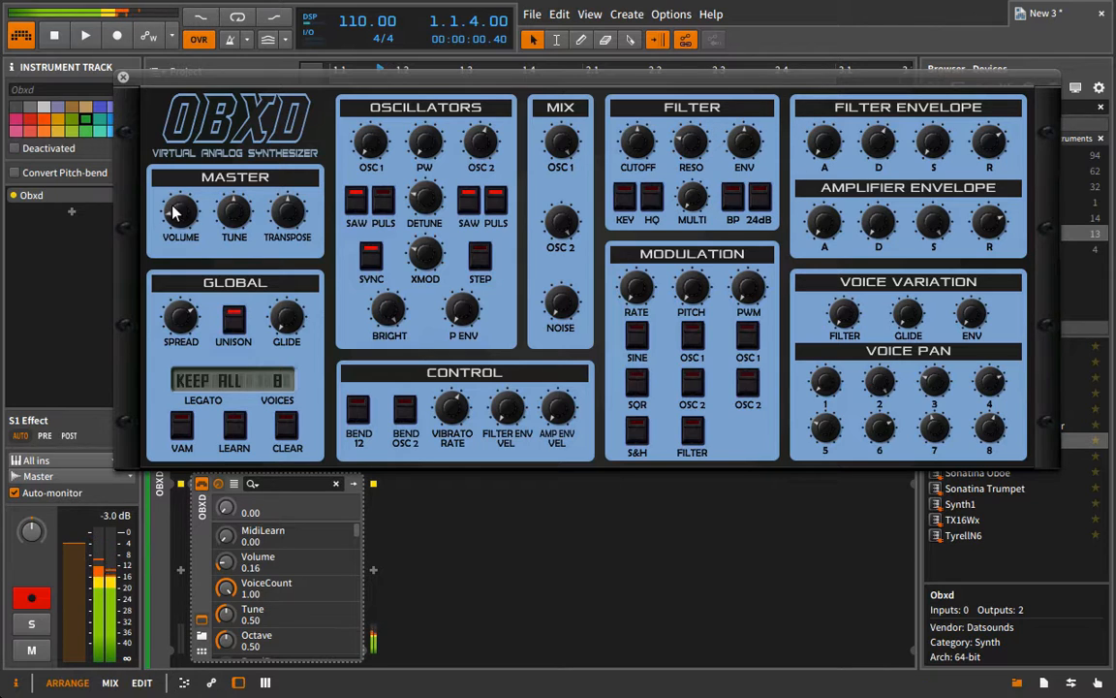
pyautogui.moveTo(175, 213); pyautogui.dragTo(225, 242)
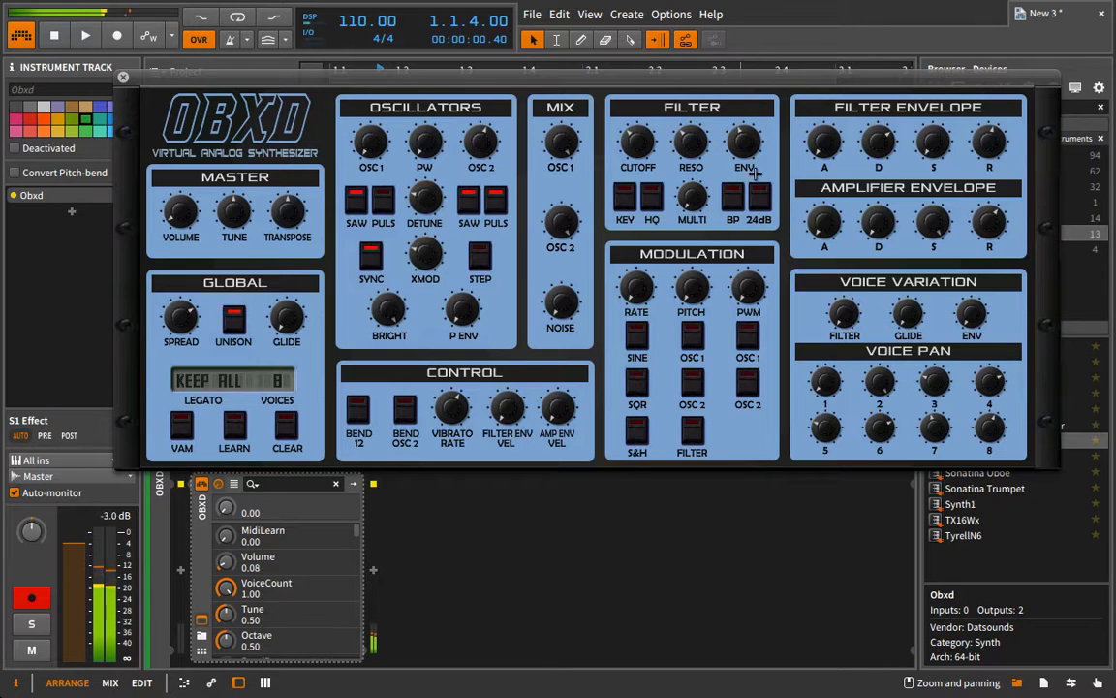
pyautogui.click(123, 77)
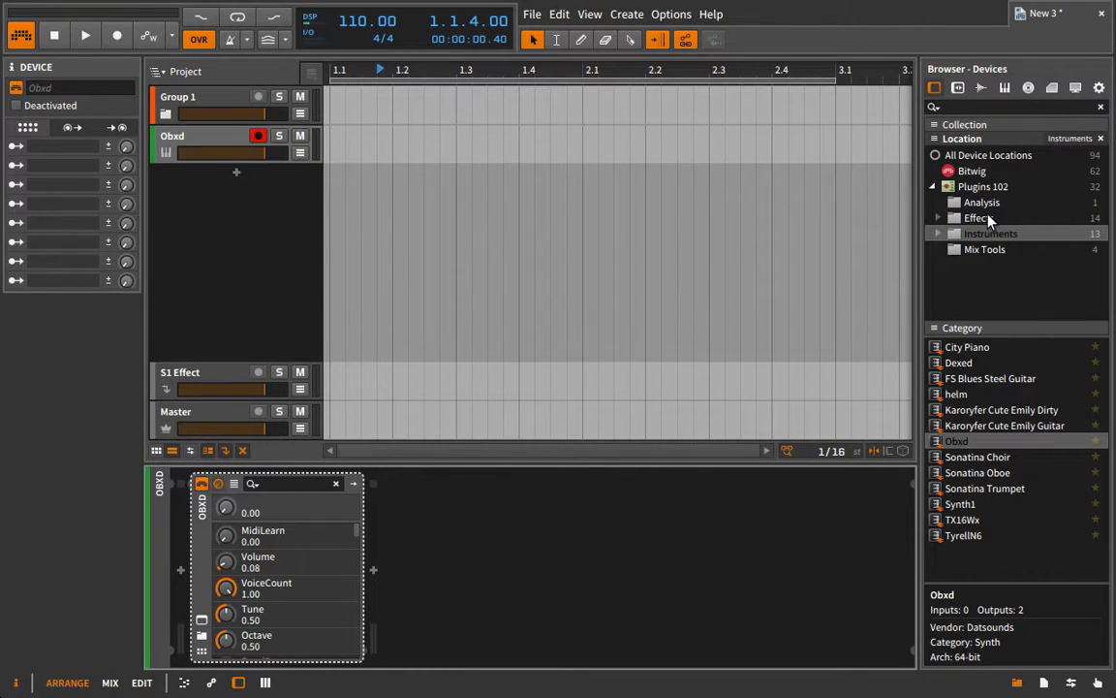
# Add the TAL-Chorus-LX-64 effect after Obxd and enable Chorus II.
pyautogui.click(935, 218)
pyautogui.doubleClick(998, 489)
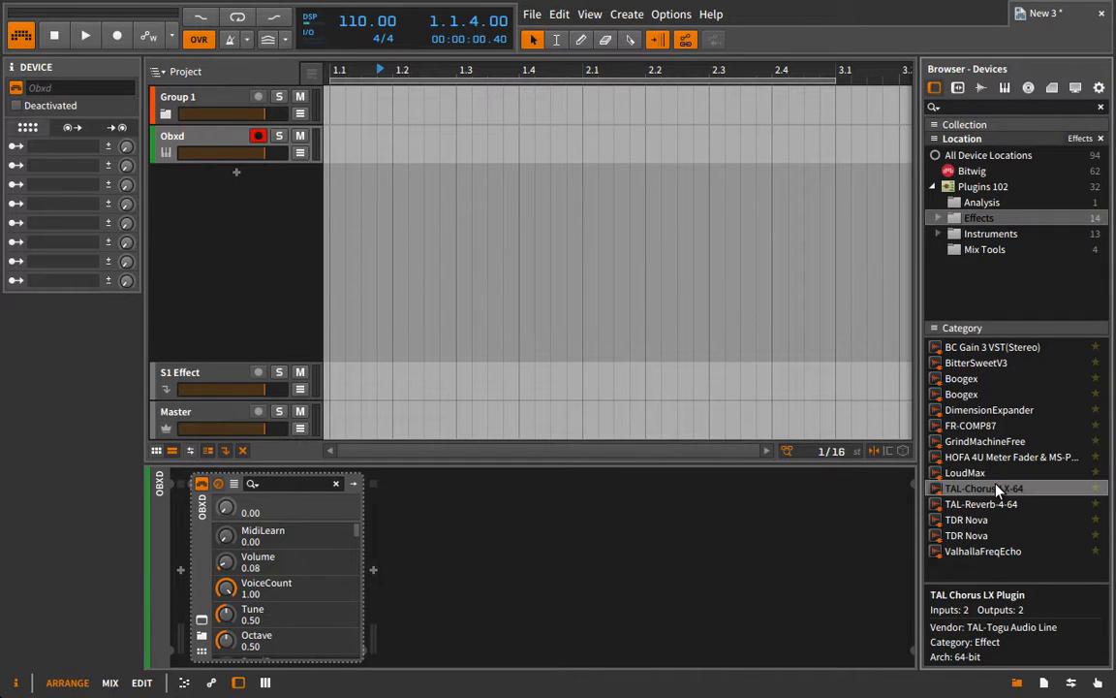
pyautogui.click(337, 551)
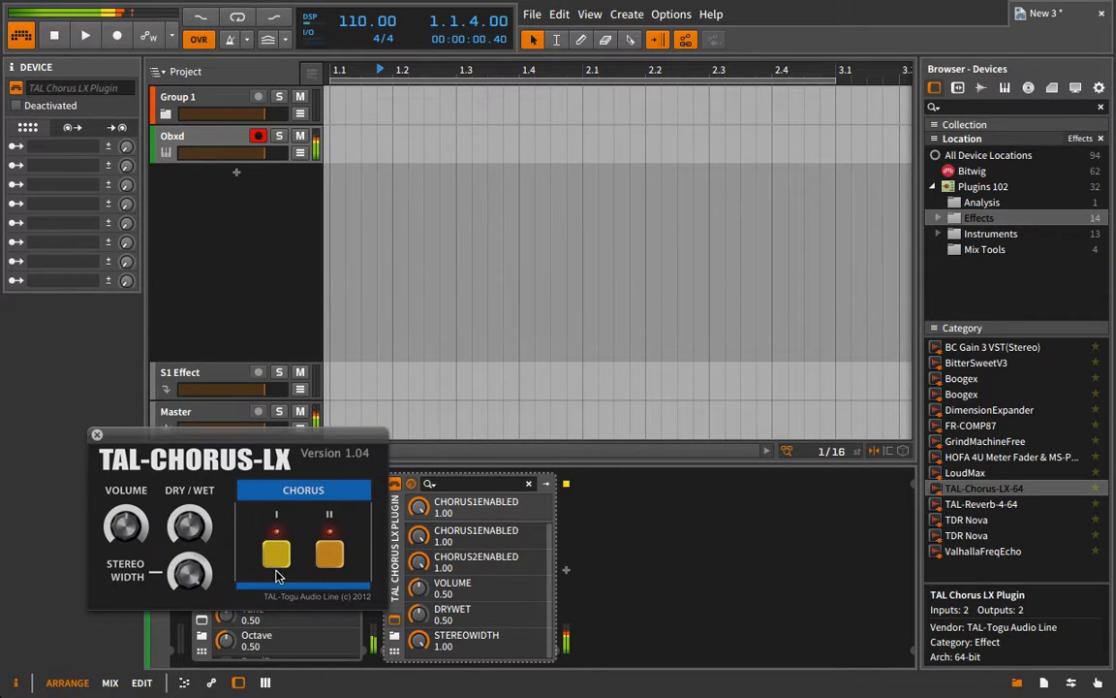
# Set the chorus stereo width to 0.90, dry/wet to 0.34 and volume to 0.42, and close its window.
pyautogui.moveTo(203, 578); pyautogui.dragTo(201, 603)
pyautogui.moveTo(190, 528); pyautogui.dragTo(203, 591)
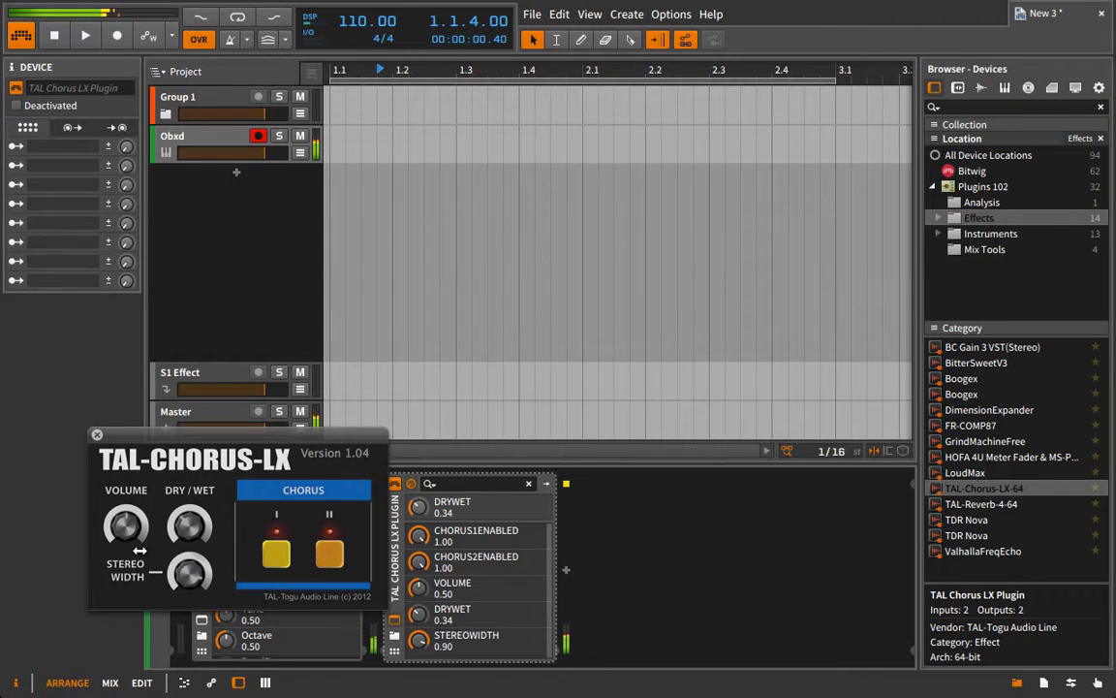
pyautogui.moveTo(120, 530); pyautogui.dragTo(125, 560)
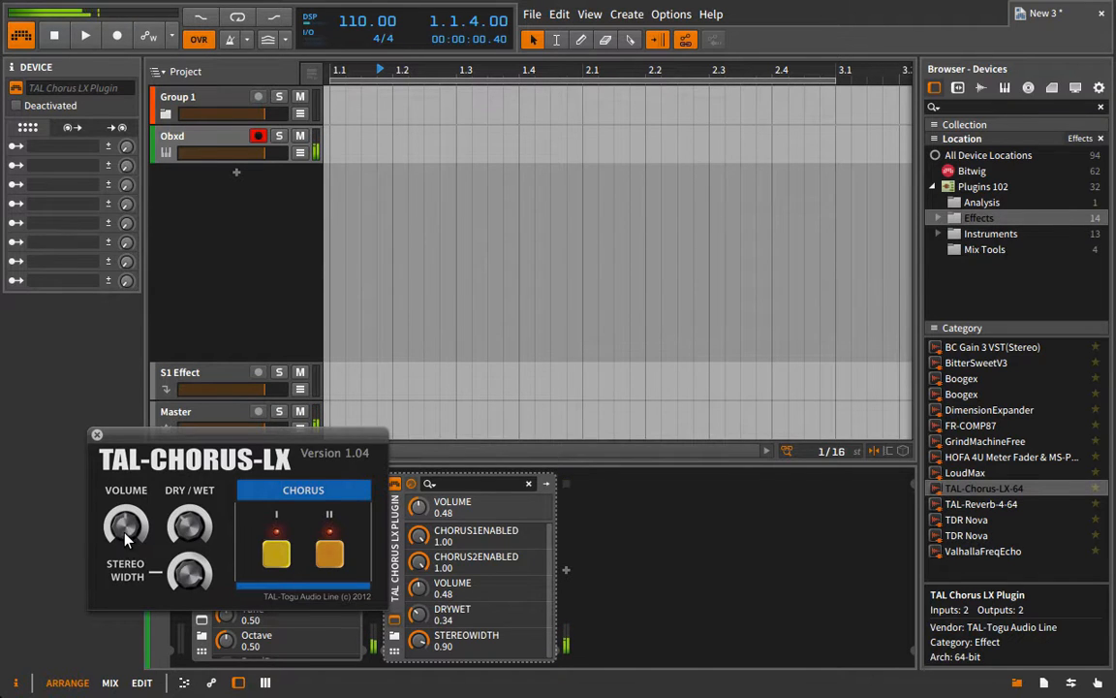
pyautogui.click(97, 434)
# Reopen the Obxd window to adjust its filter envelope, and close it.
pyautogui.click(200, 618)
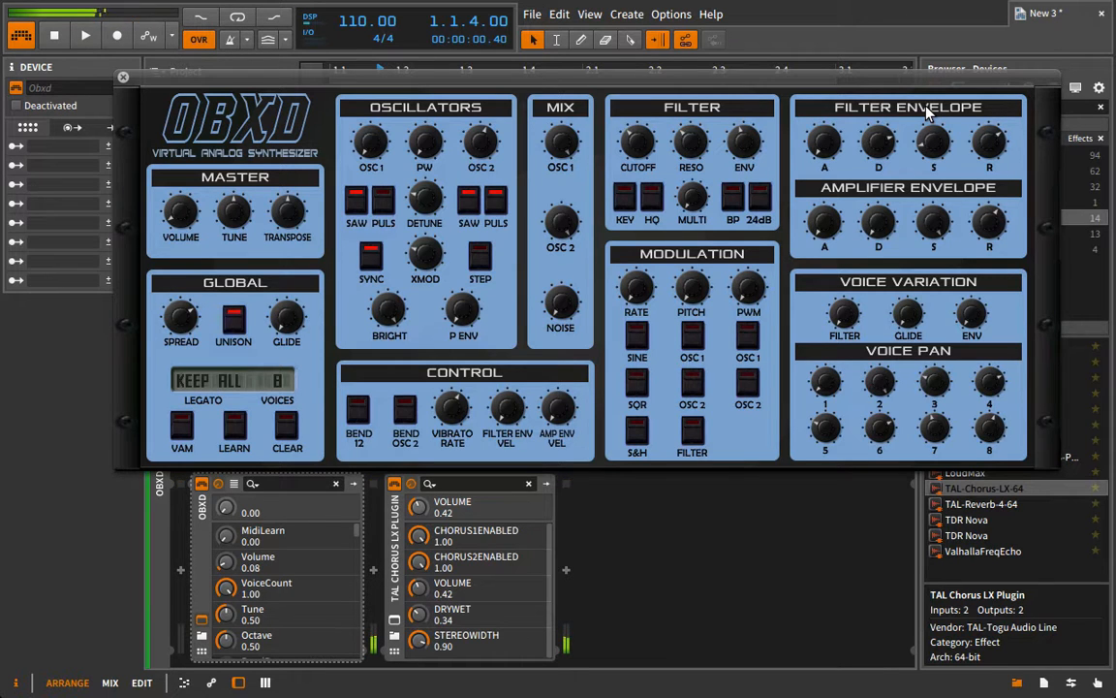
pyautogui.click(123, 77)
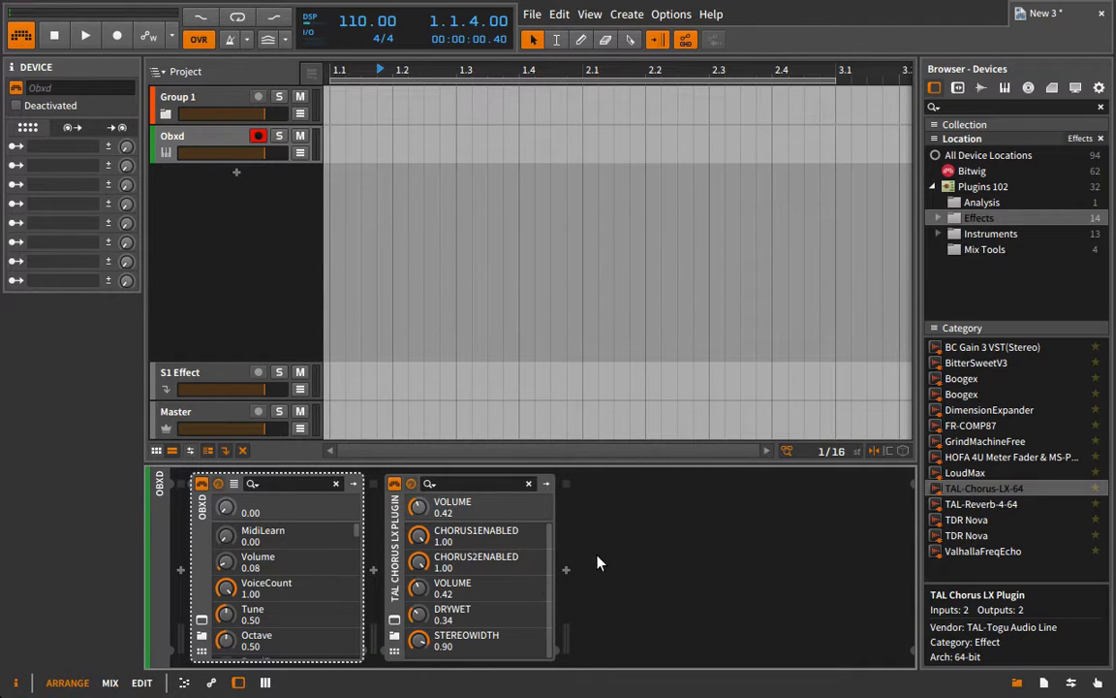
# Add Bitwig's Tool device at the end of the Obxd track's device chain.
pyautogui.click(960, 172)
pyautogui.scroll(-12, 1018, 523)
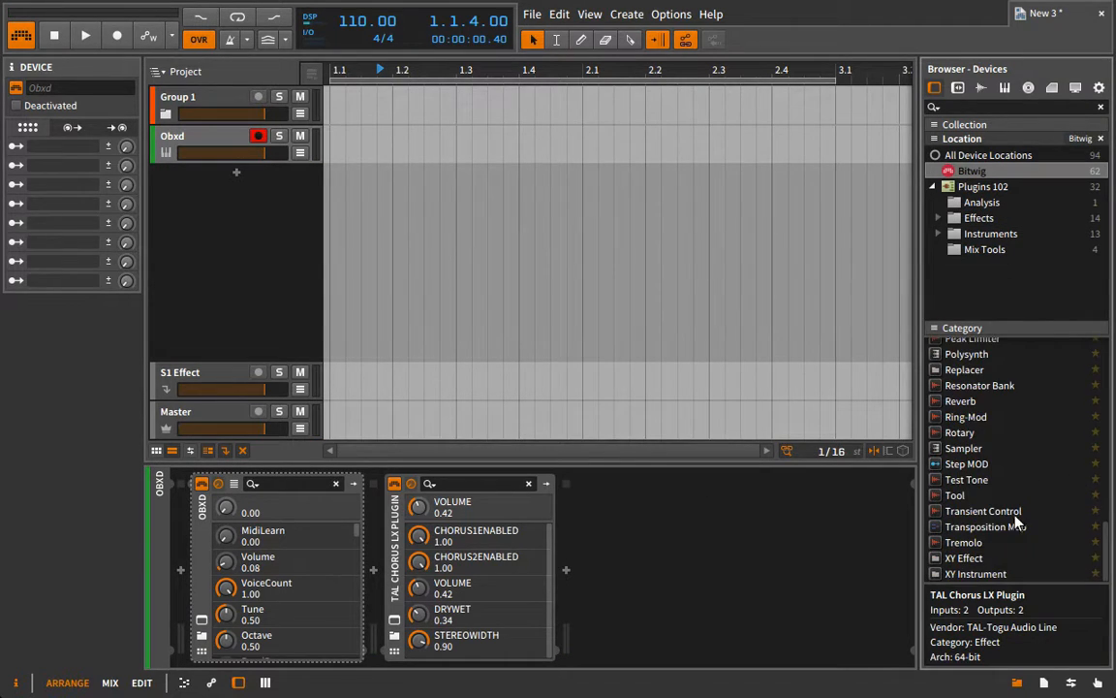
pyautogui.click(956, 494)
pyautogui.moveTo(965, 539); pyautogui.dragTo(729, 592)
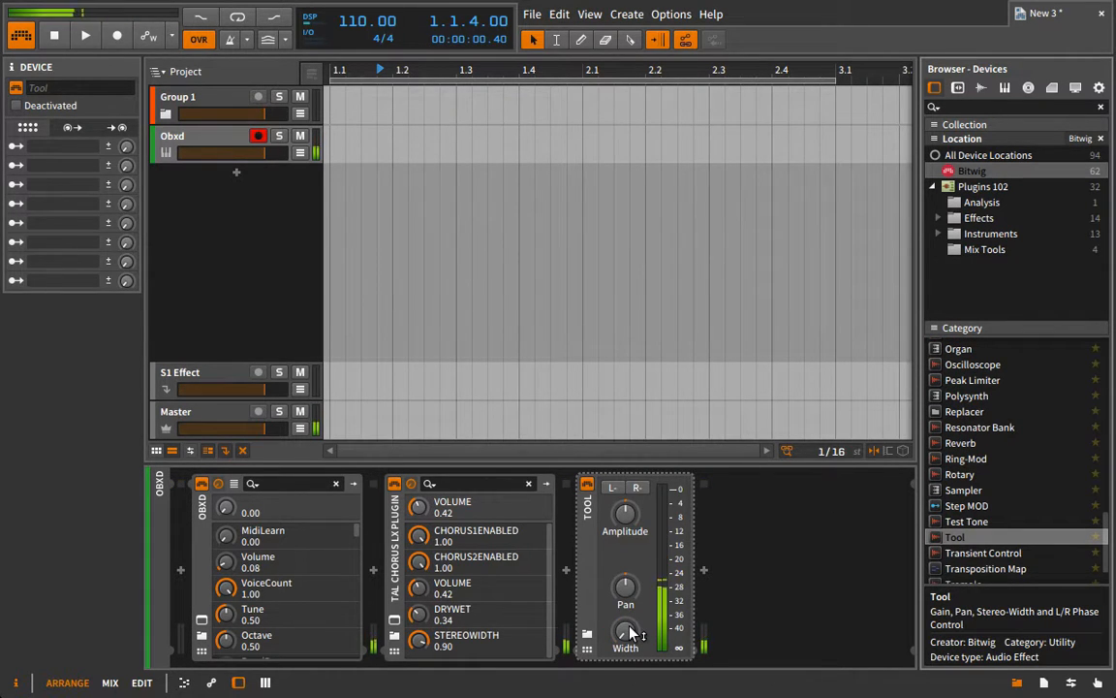
# Audition the Tool's stereo width from 0% upward and set it to about 141%.
pyautogui.moveTo(627, 633); pyautogui.dragTo(628, 679)
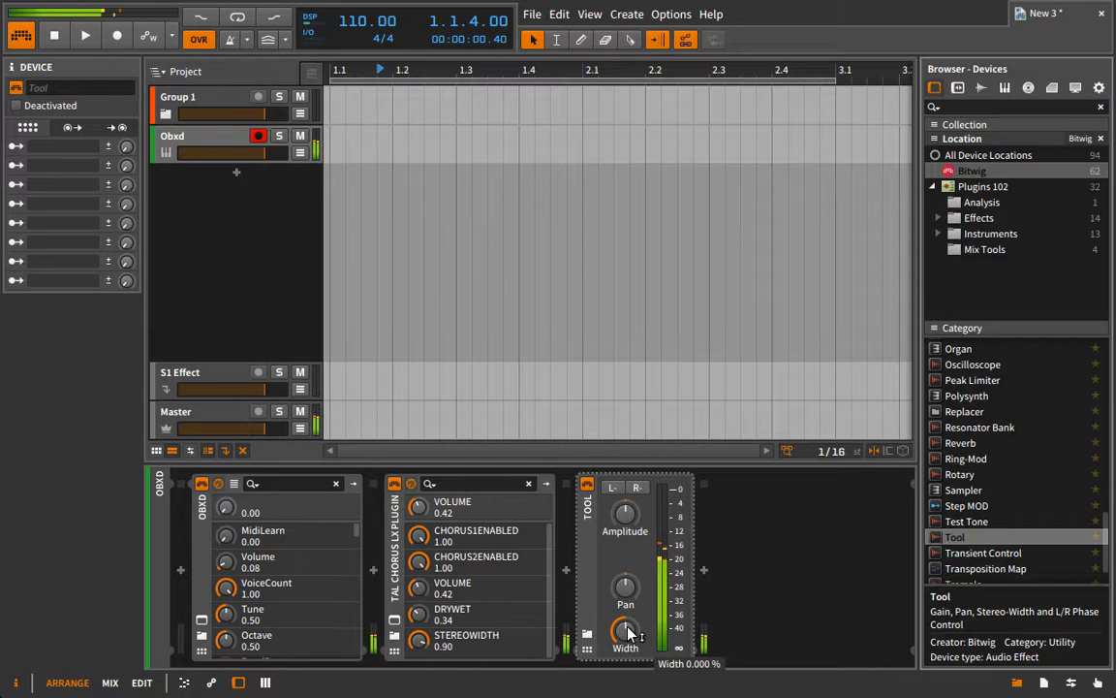
pyautogui.moveTo(627, 633); pyautogui.dragTo(628, 600)
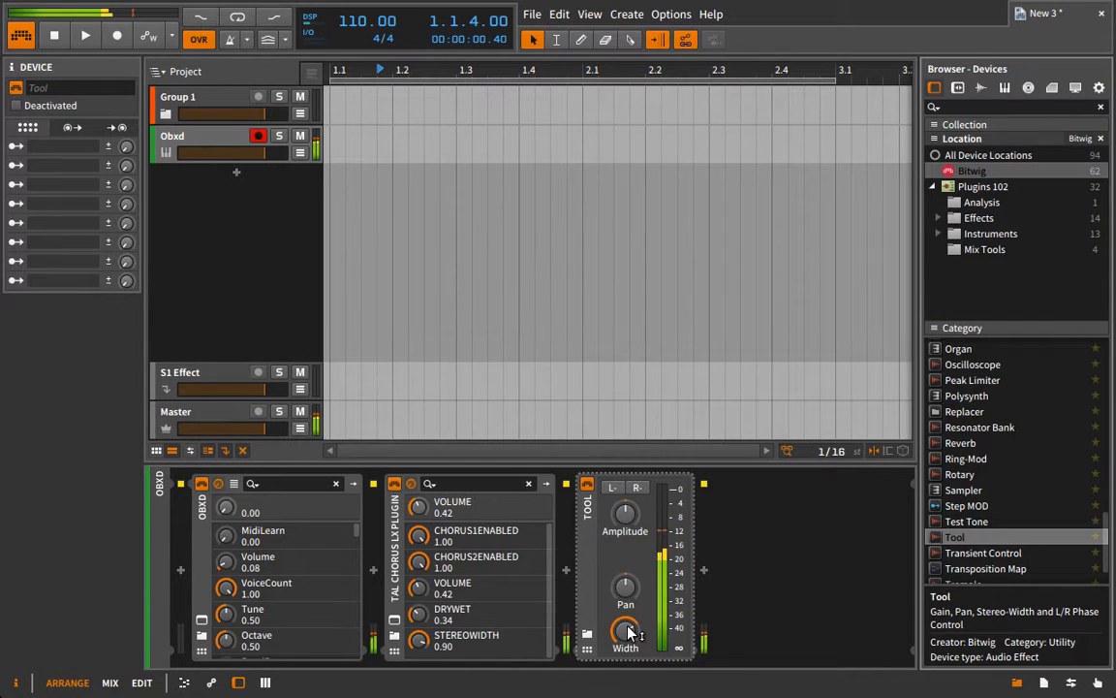
pyautogui.moveTo(630, 632)
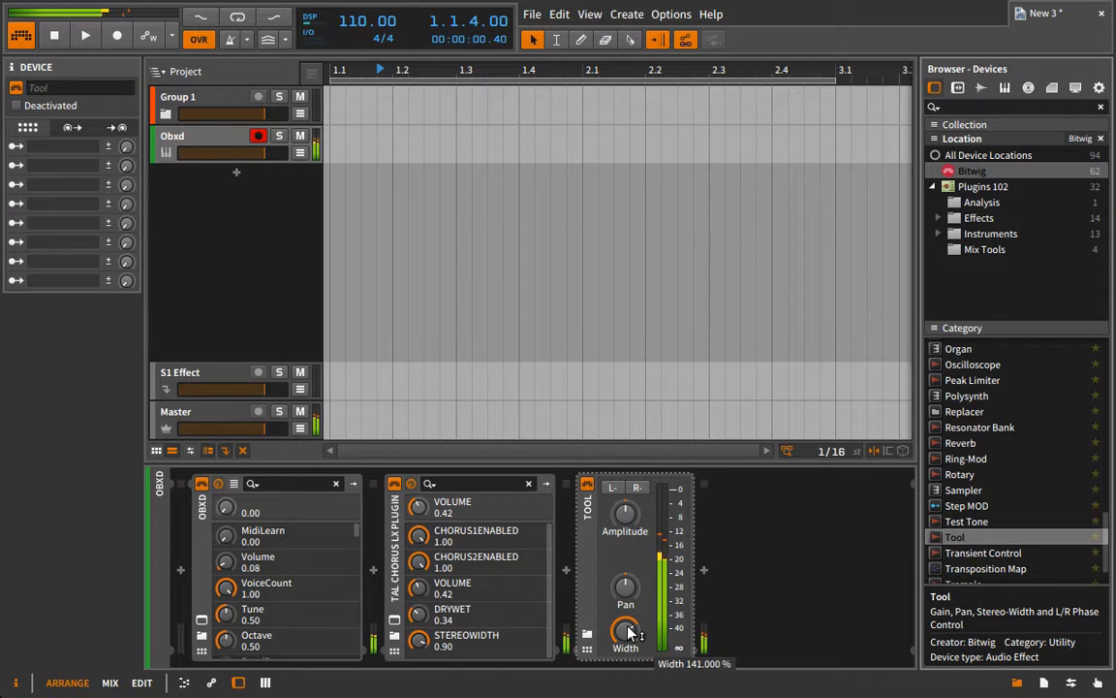
# Add the Boogex effect plug-in after the Tool device.
pyautogui.click(977, 221)
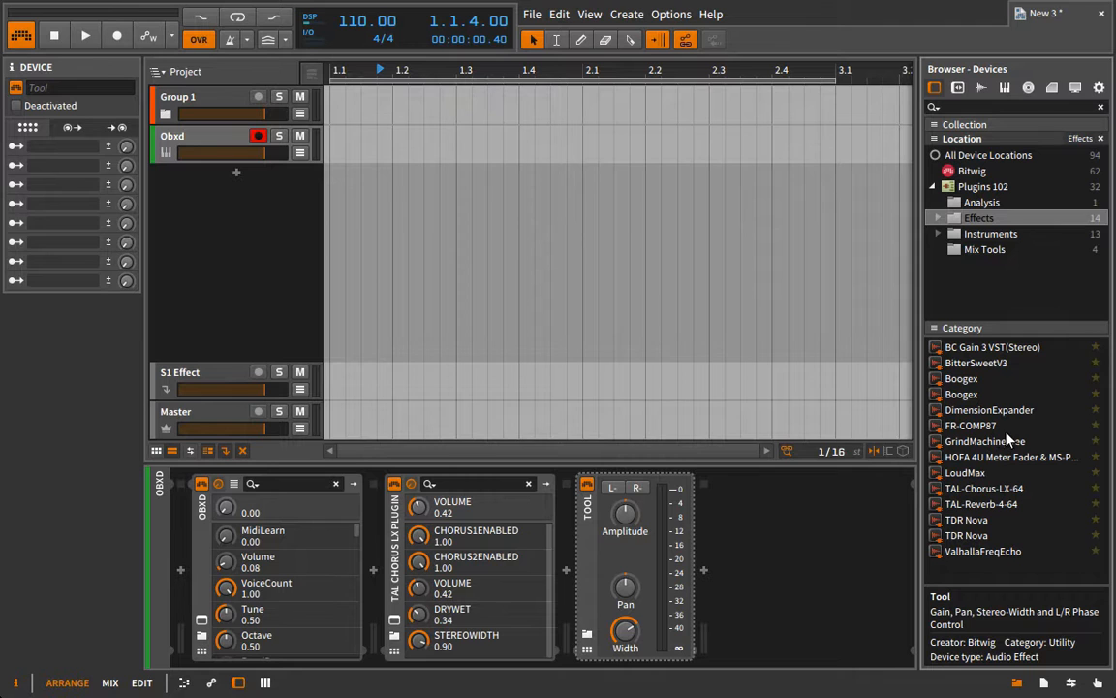
pyautogui.click(930, 379)
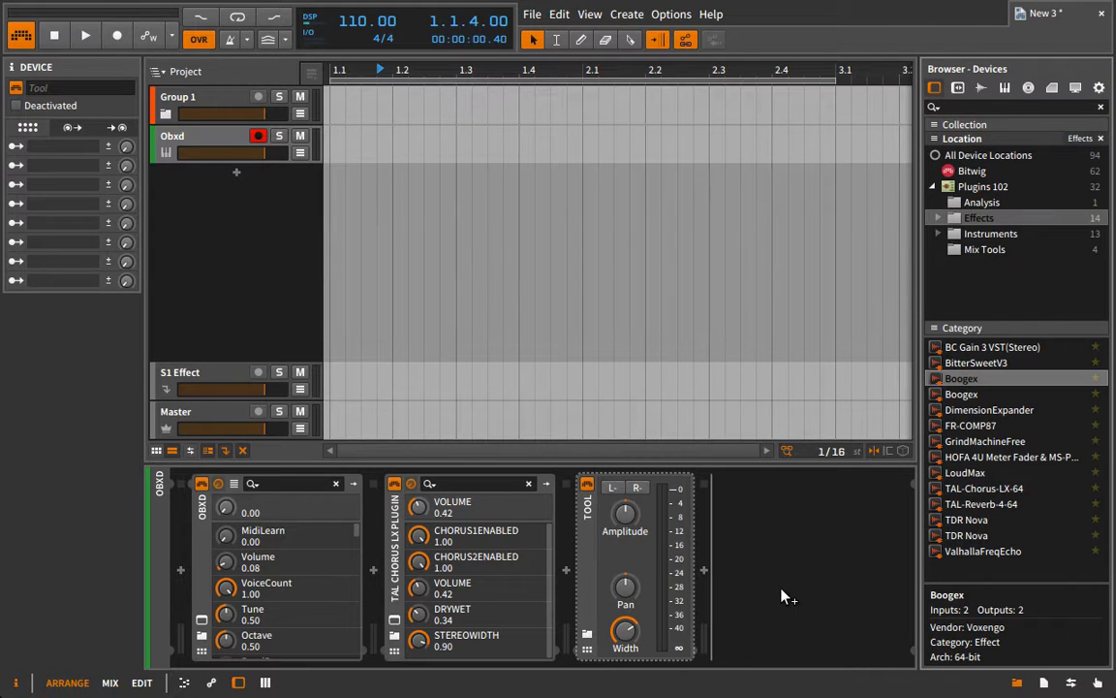
pyautogui.moveTo(785, 596); pyautogui.dragTo(785, 594)
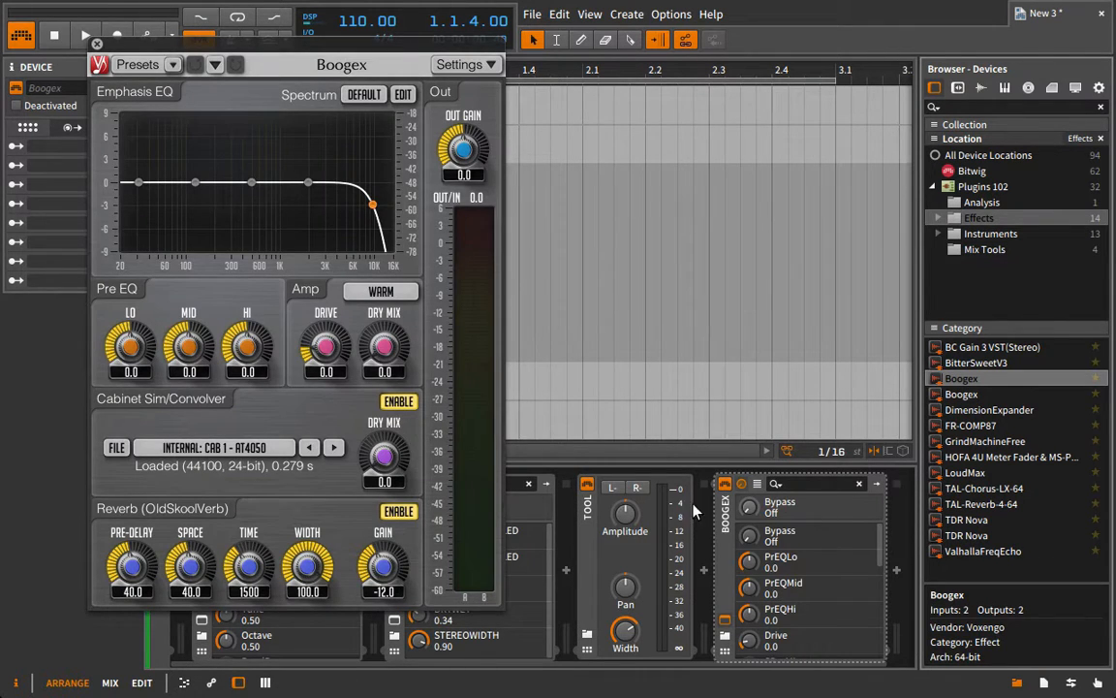
# Disable Boogex's reverb and compare the sound with the plug-in switched off and on.
pyautogui.click(396, 511)
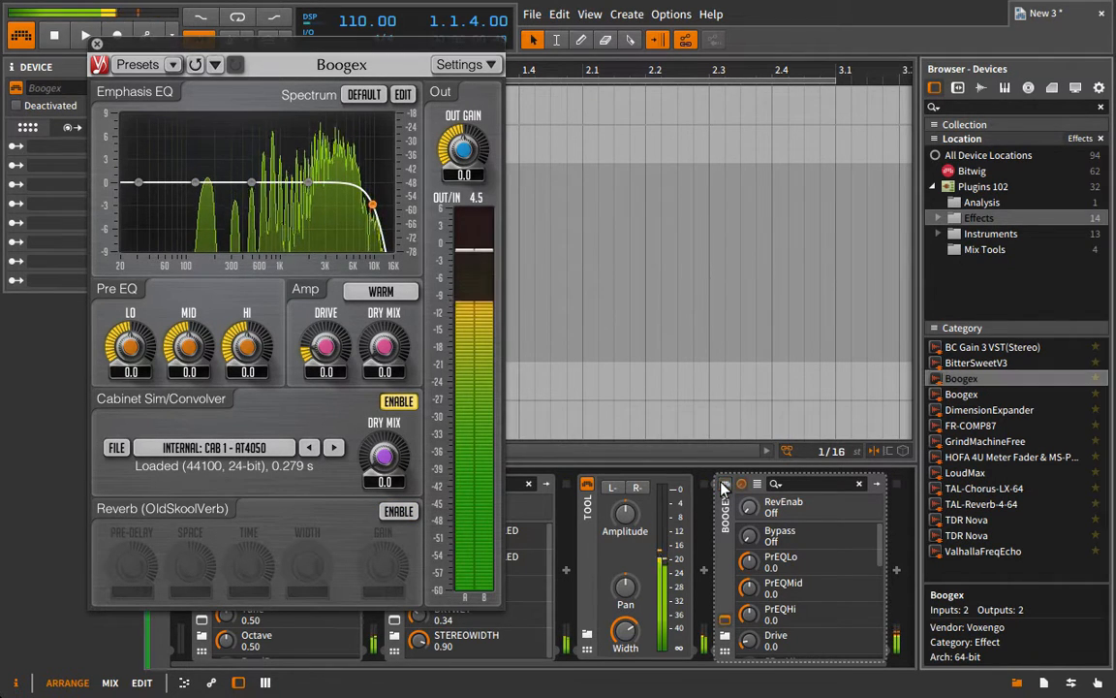
pyautogui.click(725, 484)
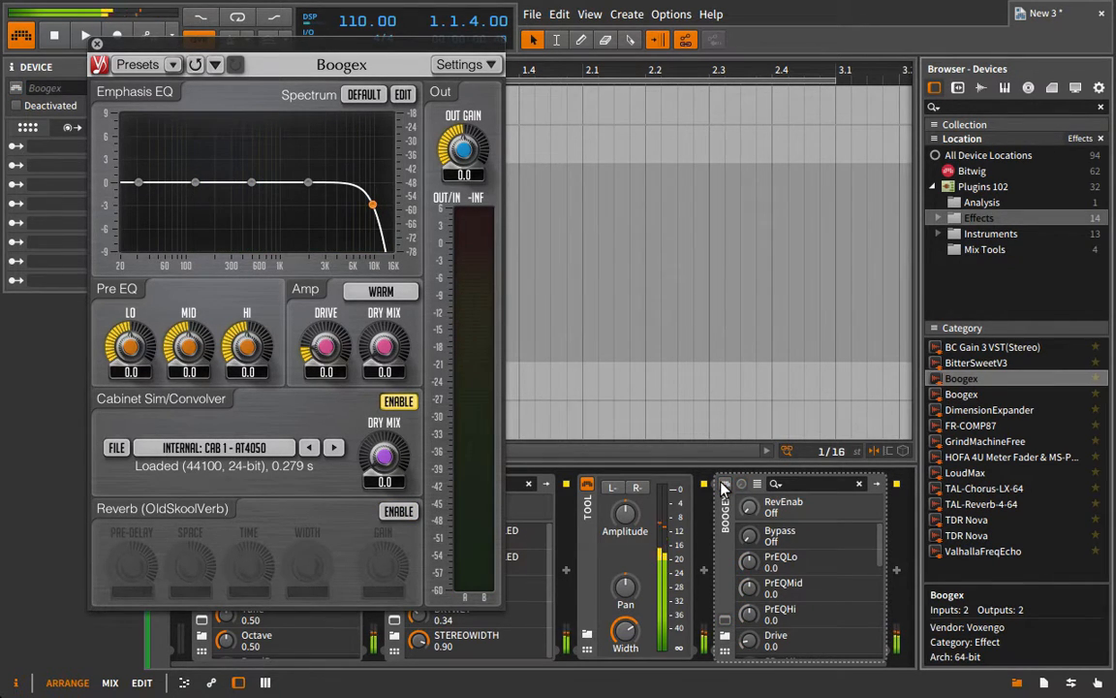
pyautogui.click(725, 484)
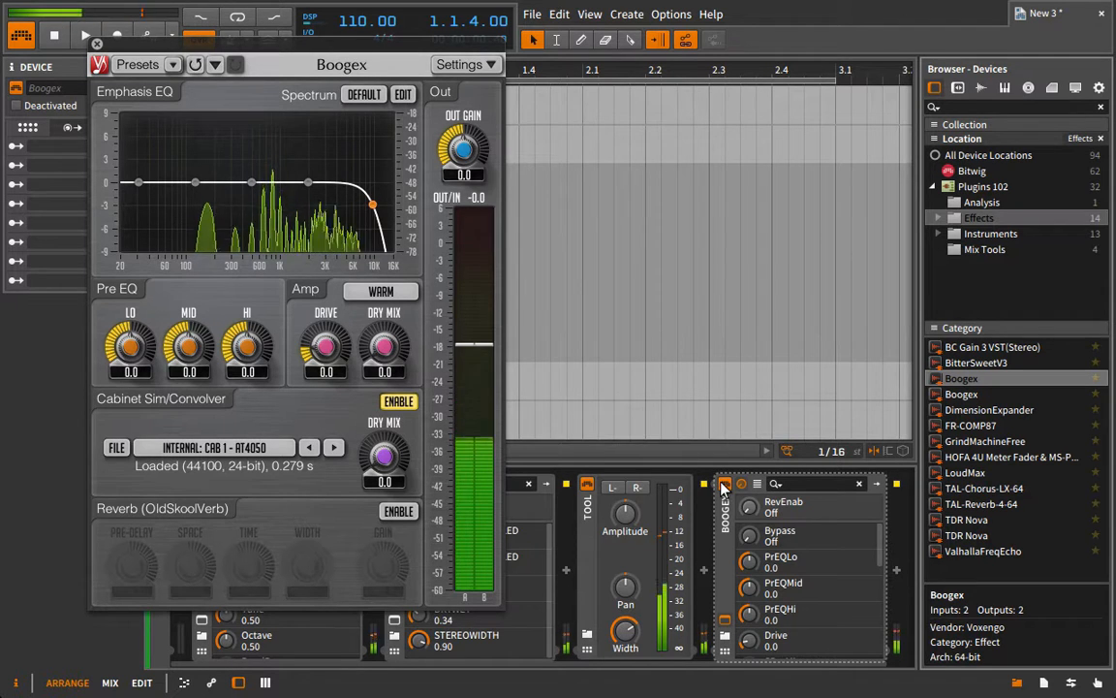
# Set Boogex's out gain to -4.8 and choose the internal cabinet CAB 2 - U87.
pyautogui.moveTo(464, 150); pyautogui.dragTo(464, 173)
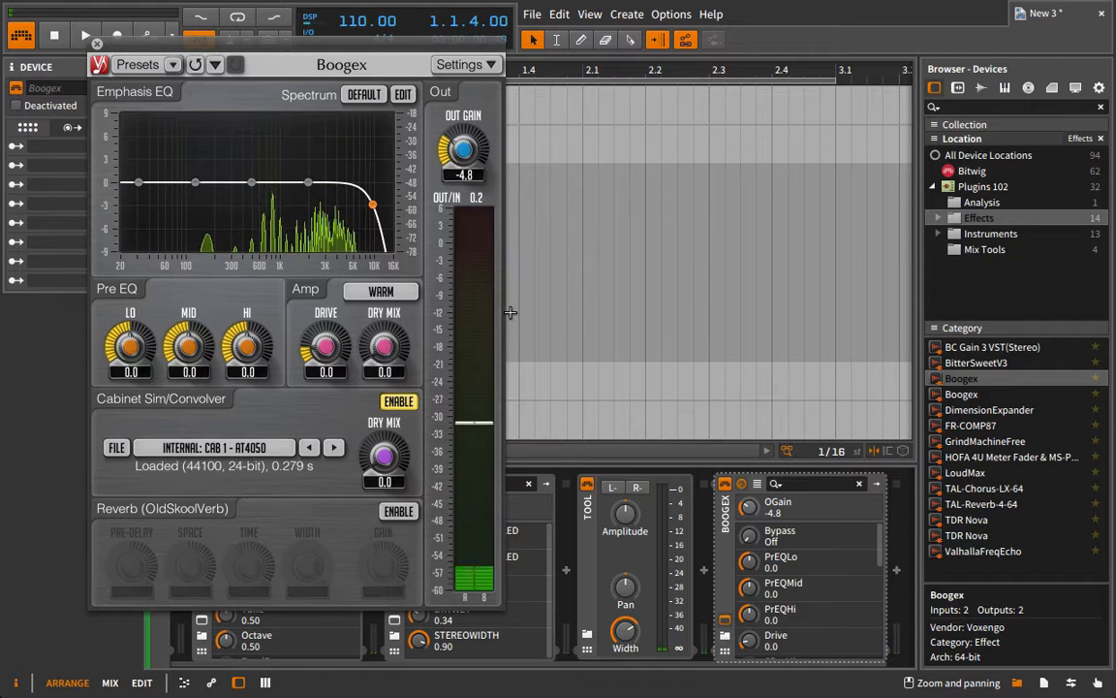
pyautogui.click(334, 448)
pyautogui.click(334, 448)
pyautogui.click(334, 448)
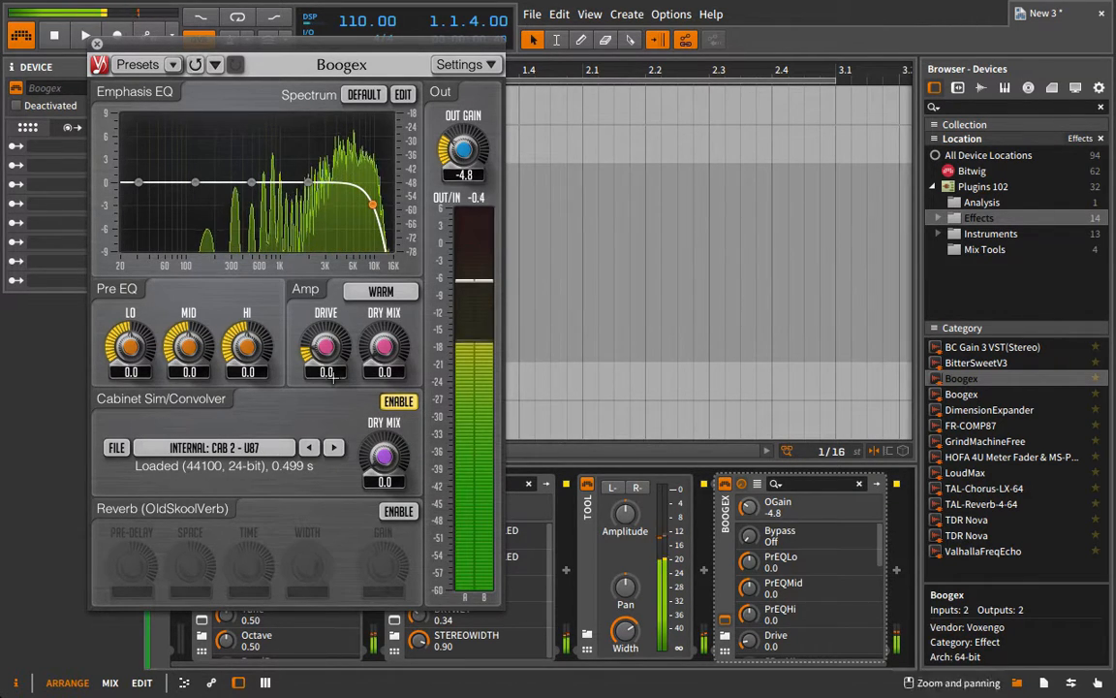
# Set Boogex's amp drive to 27.1 and the pre-EQ Lo to 7.2.
pyautogui.moveTo(325, 346); pyautogui.dragTo(325, 308)
pyautogui.moveTo(127, 353); pyautogui.dragTo(130, 326)
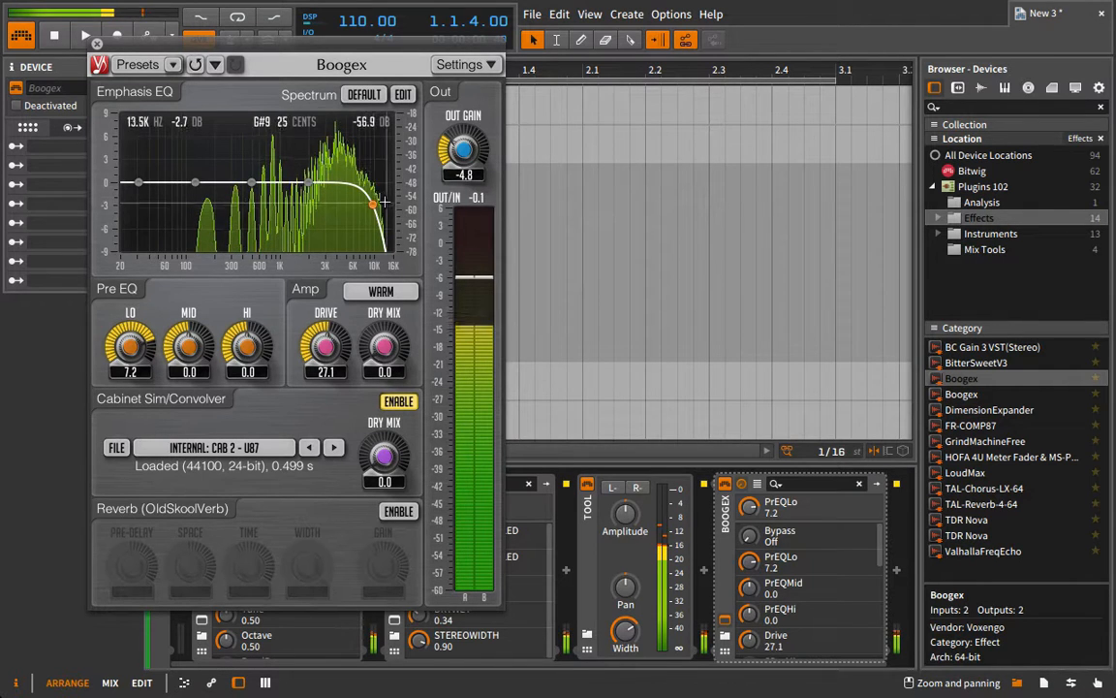
# Shape the emphasis EQ with a lower high cut, a -2.0 dB dip at 2.42 kHz and a 2.3 dB boost at 349 Hz.
pyautogui.moveTo(374, 204); pyautogui.dragTo(353, 226)
pyautogui.moveTo(308, 183); pyautogui.dragTo(317, 198)
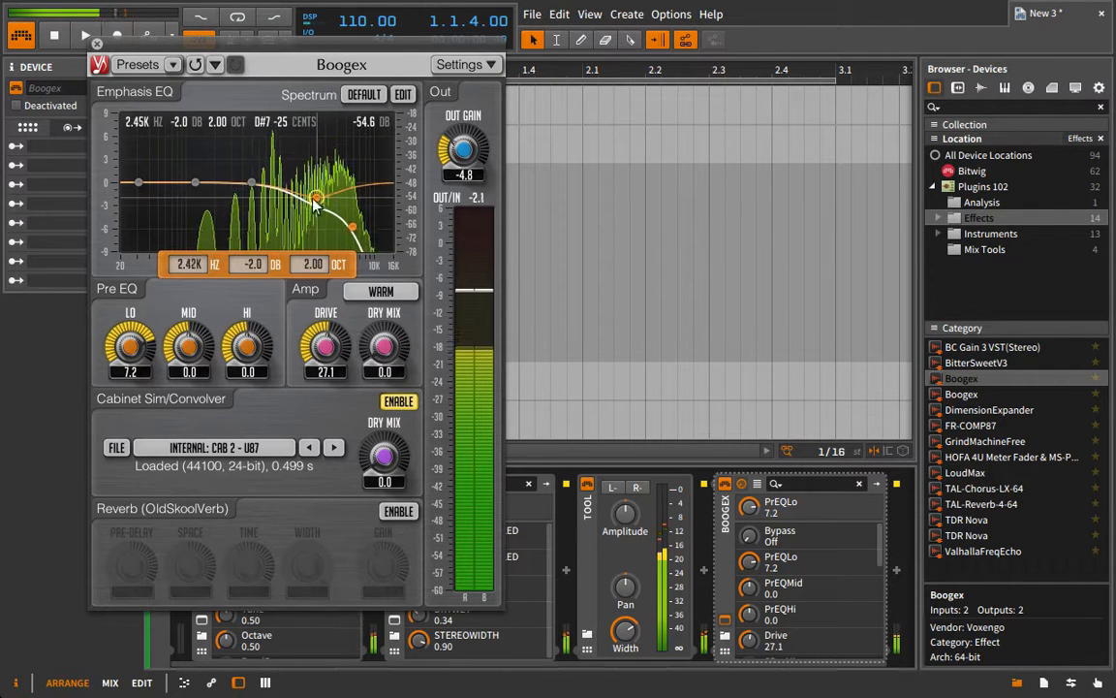
pyautogui.moveTo(251, 184); pyautogui.dragTo(241, 172)
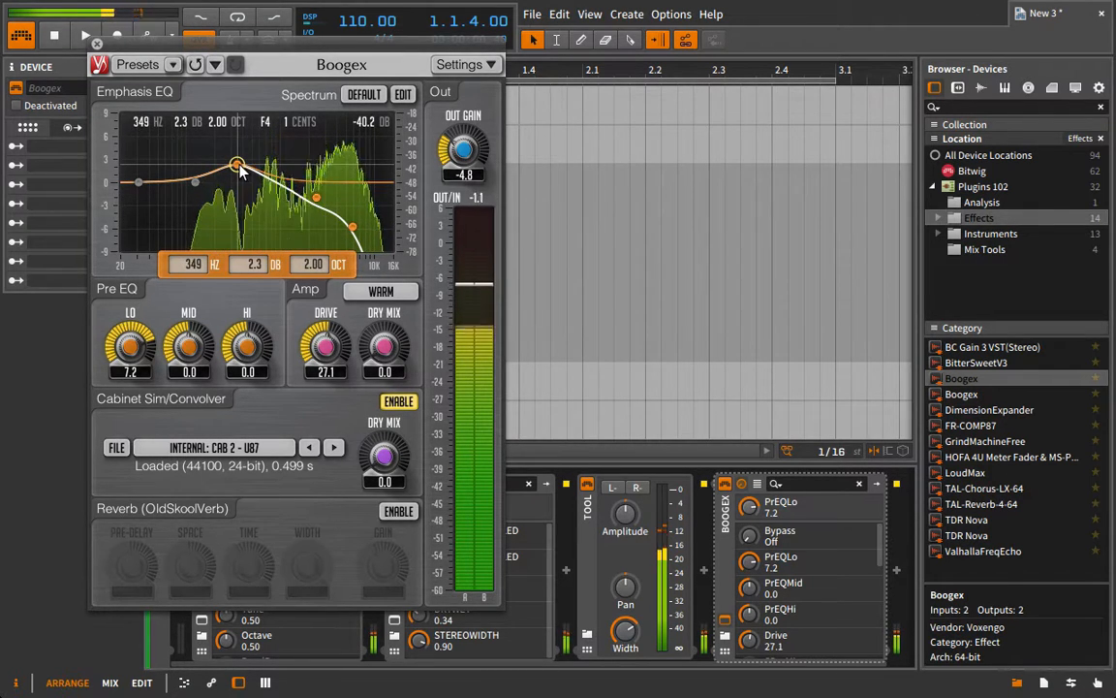
# Reduce Boogex's amp drive to 19.6 and set the pre-EQ Hi to -3.9.
pyautogui.moveTo(325, 329); pyautogui.dragTo(324, 342)
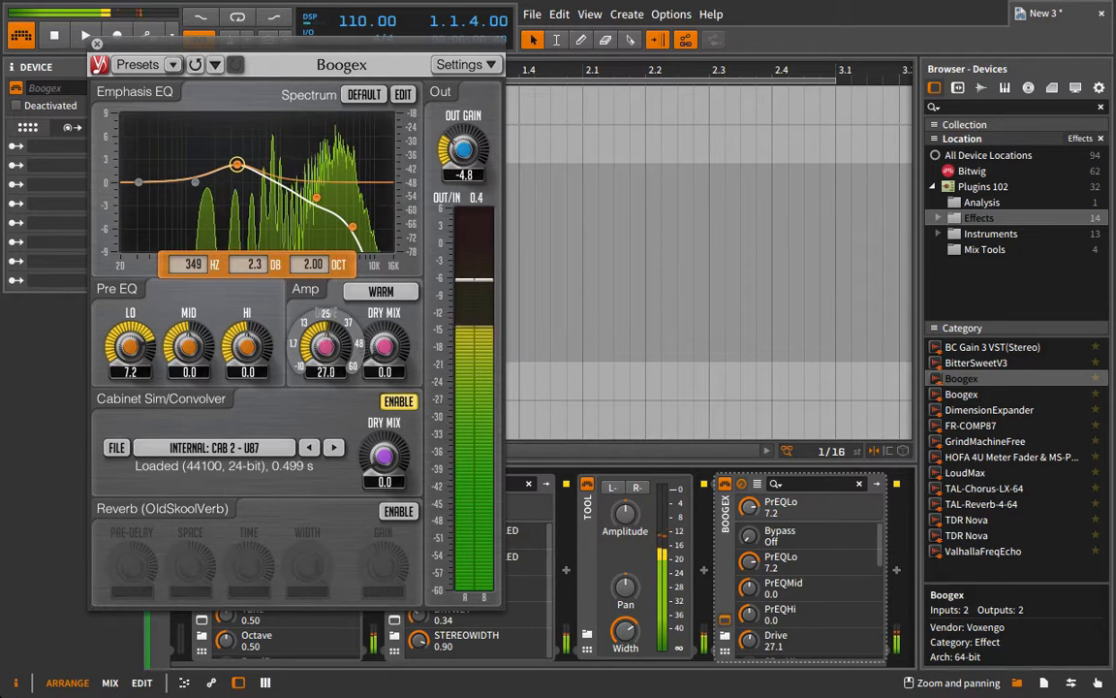
pyautogui.moveTo(247, 341); pyautogui.dragTo(248, 352)
pyautogui.moveTo(466, 148)
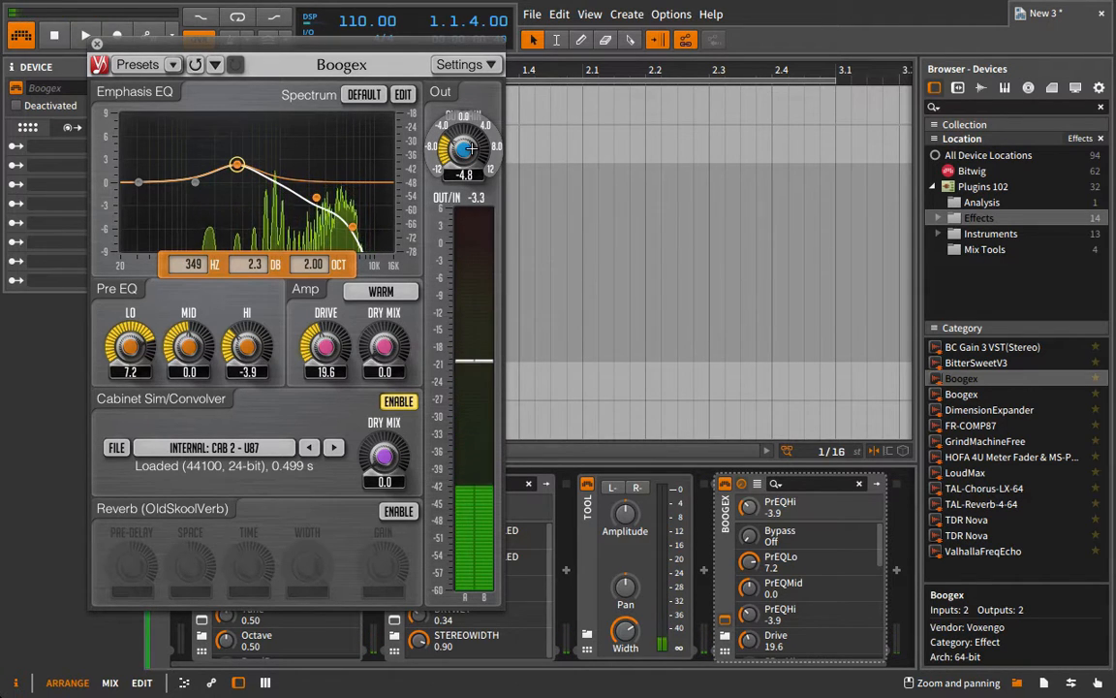
# View Boogex's information and settings, close them, and move the plug-in window slightly aside.
pyautogui.click(444, 64)
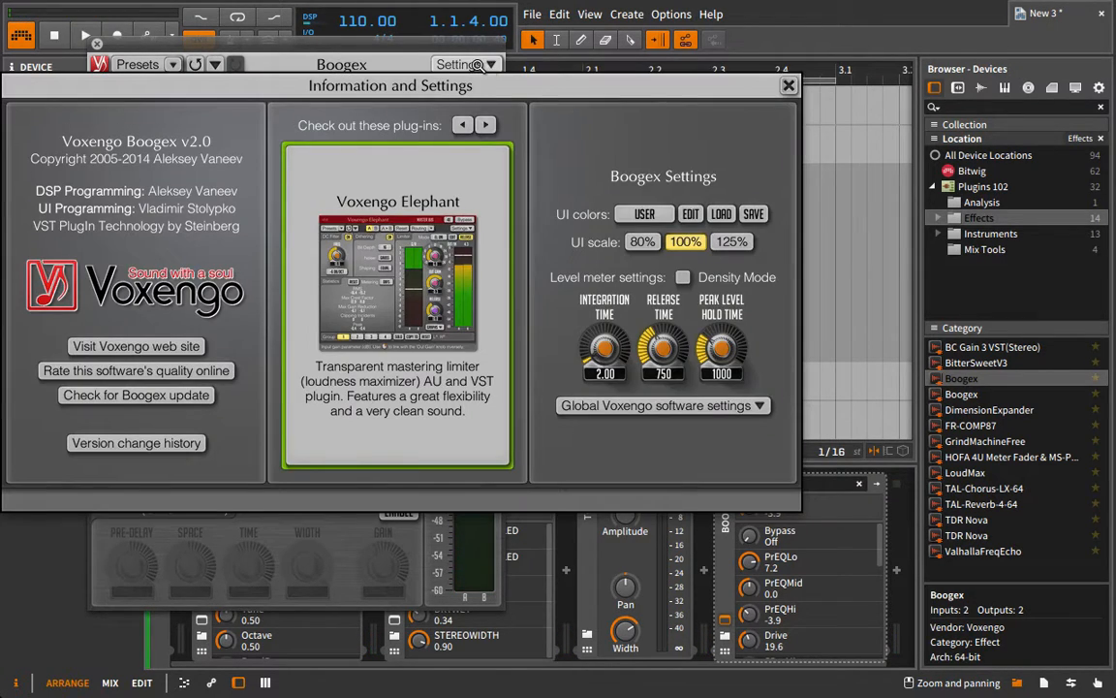
pyautogui.click(788, 87)
pyautogui.moveTo(358, 41); pyautogui.dragTo(421, 41)
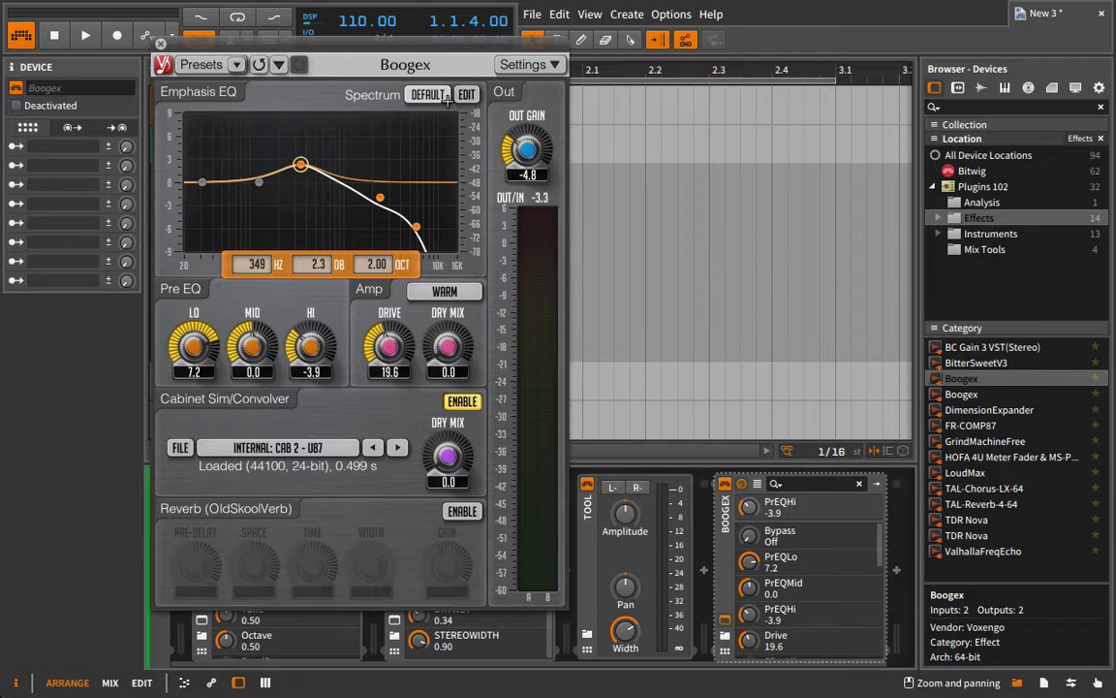
# Enable Boogex's OldSkoolVerb reverb and set its time to 2983.
pyautogui.click(464, 512)
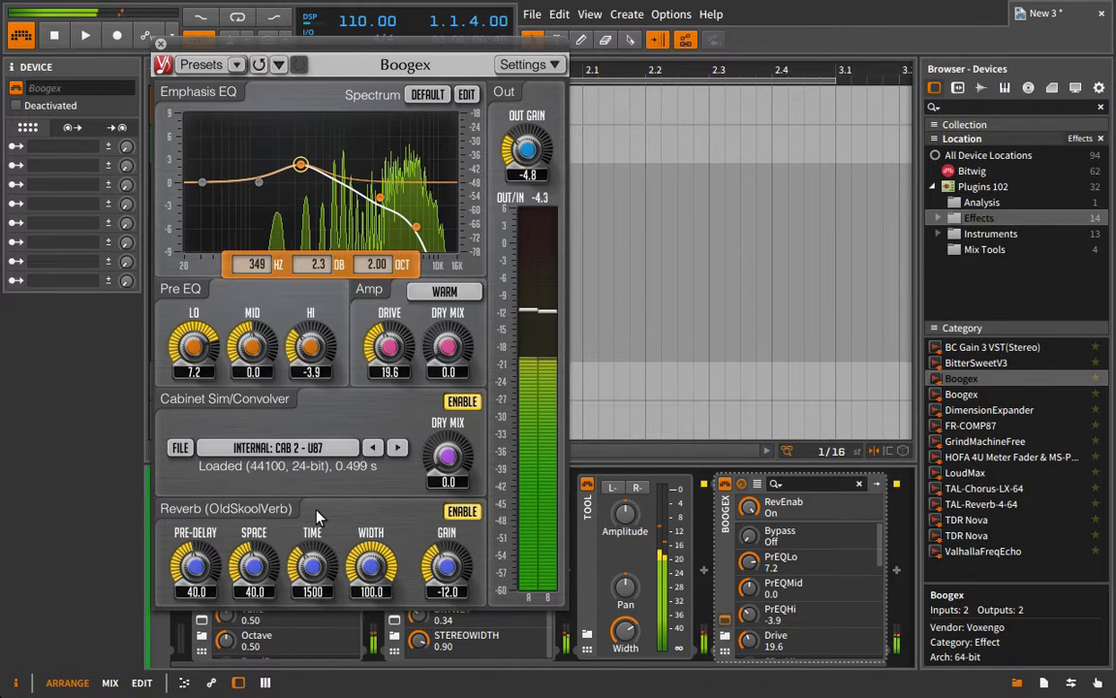
pyautogui.moveTo(312, 567)
pyautogui.mouseDown()
pyautogui.moveTo(312, 553)
pyautogui.moveTo(313, 568)
pyautogui.mouseUp()
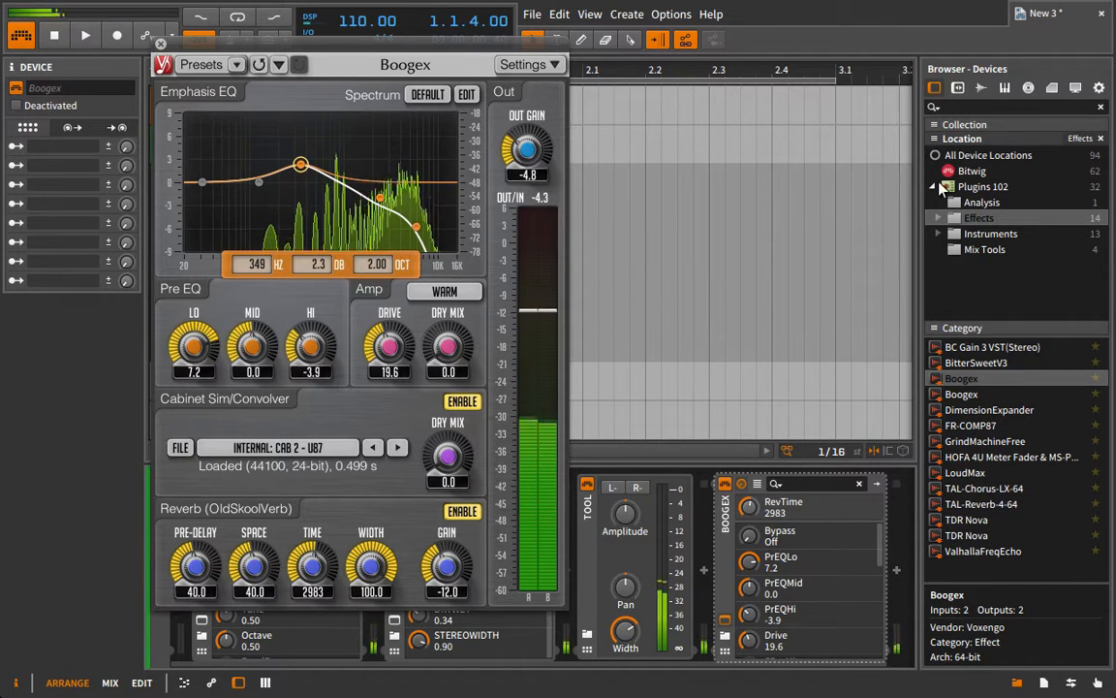
# Add a Bitwig Tool device after Boogex at the end of the Obxd device chain.
pyautogui.click(972, 170)
pyautogui.scroll(-10, 987, 458)
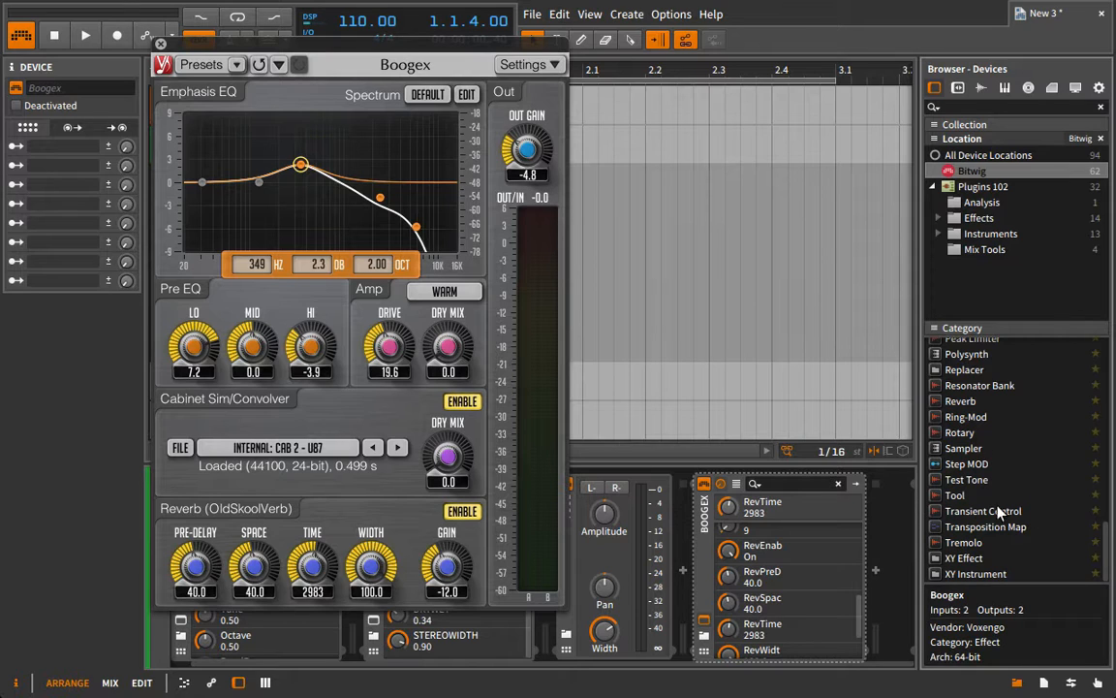
pyautogui.click(974, 496)
pyautogui.scroll(1, 937, 511)
pyautogui.moveTo(900, 549); pyautogui.dragTo(814, 488)
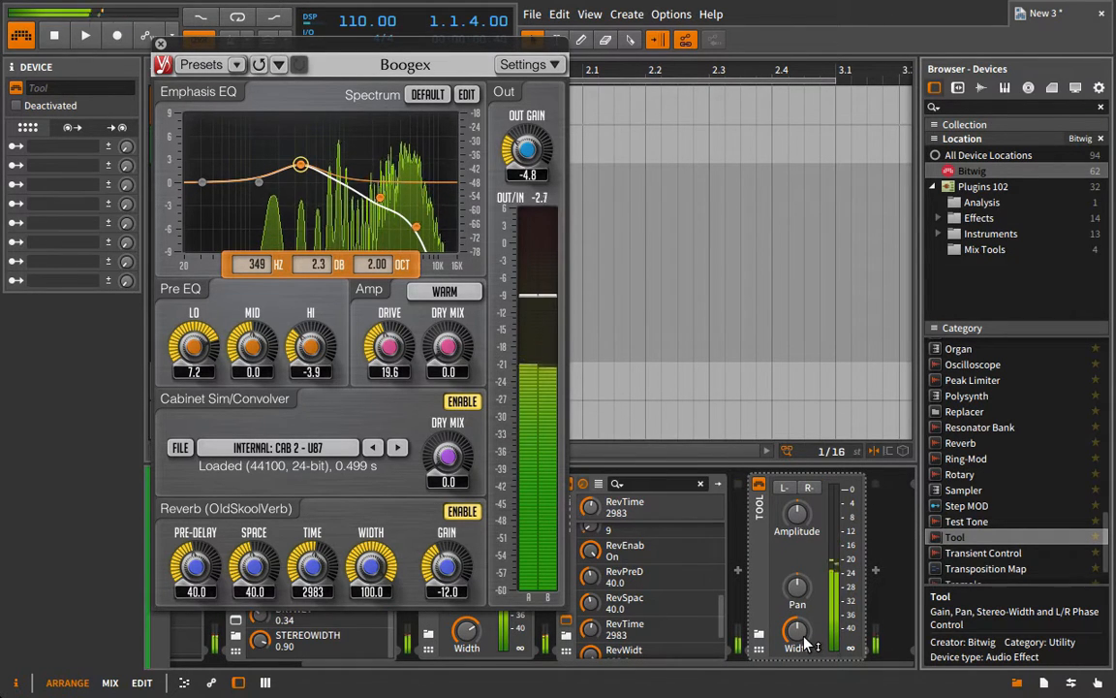
# Audition the new Tool at zero width and at its default width, both with and without Boogex's reverb.
pyautogui.moveTo(804, 638)
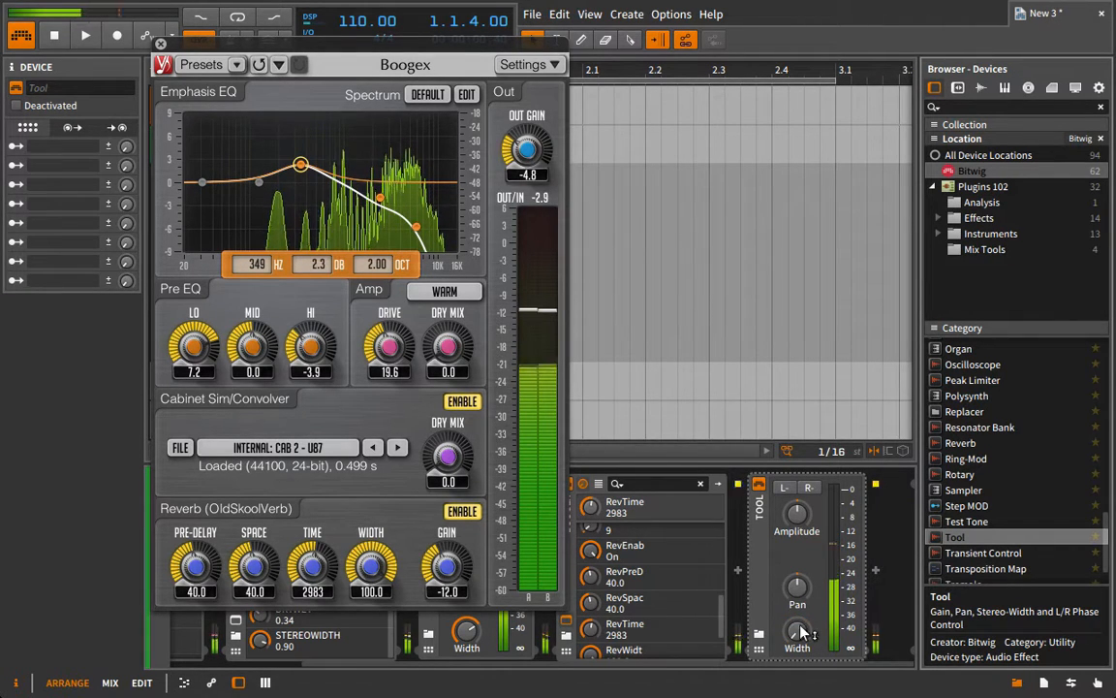
pyautogui.doubleClick(799, 630)
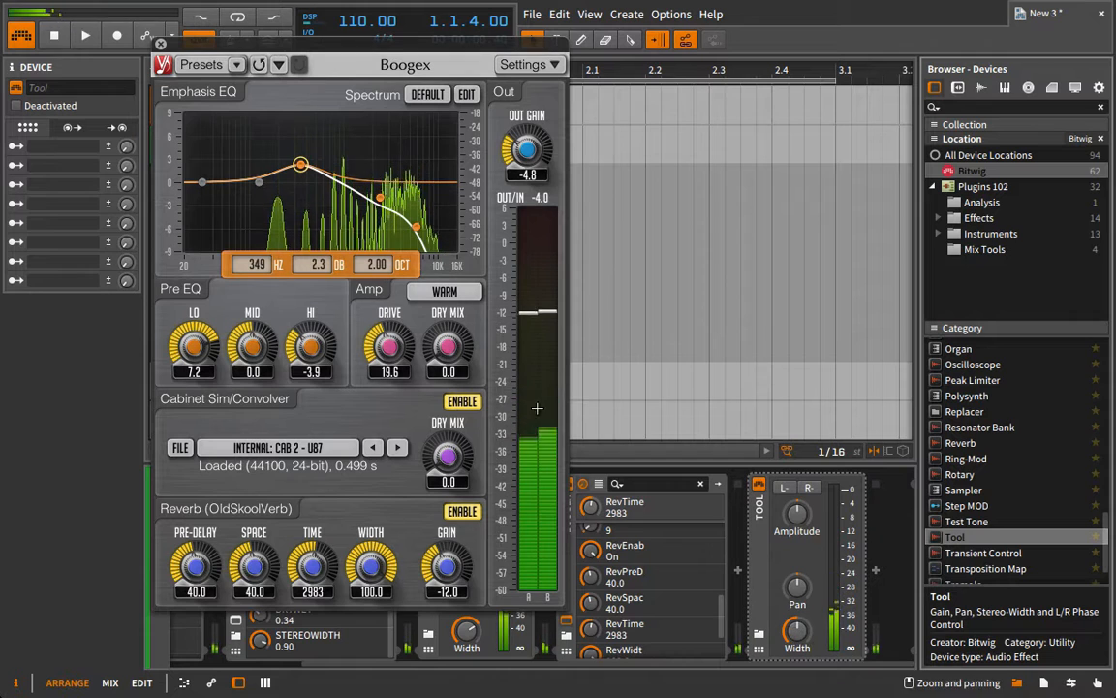
pyautogui.click(471, 514)
pyautogui.moveTo(791, 631); pyautogui.dragTo(791, 692)
pyautogui.doubleClick(792, 631)
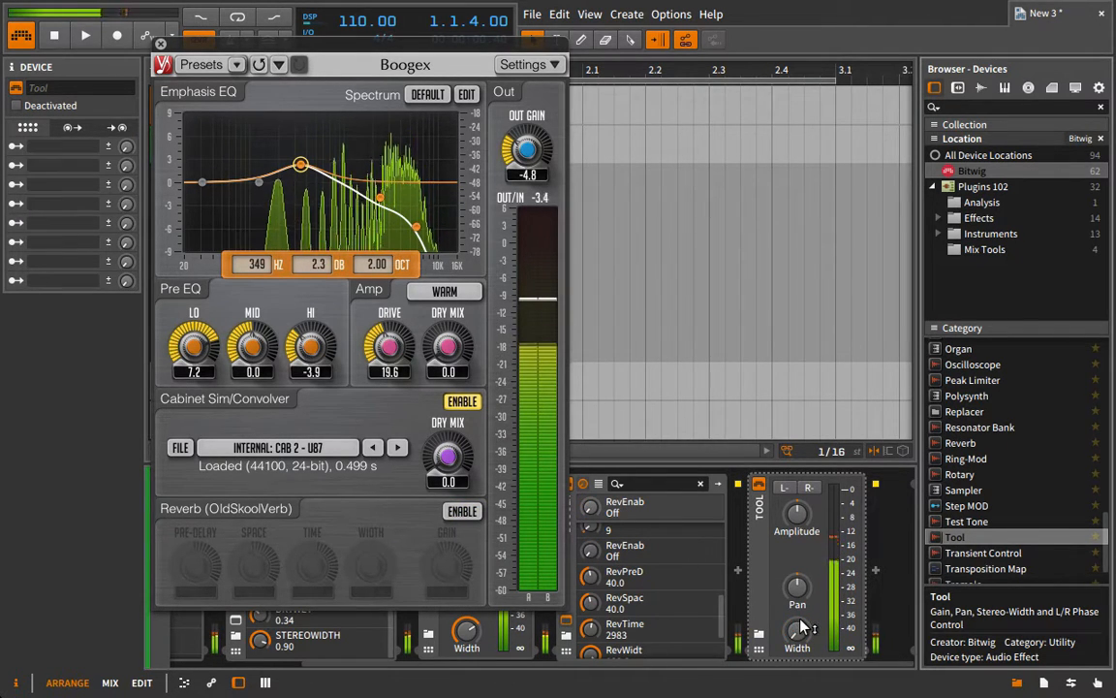
pyautogui.press('space')
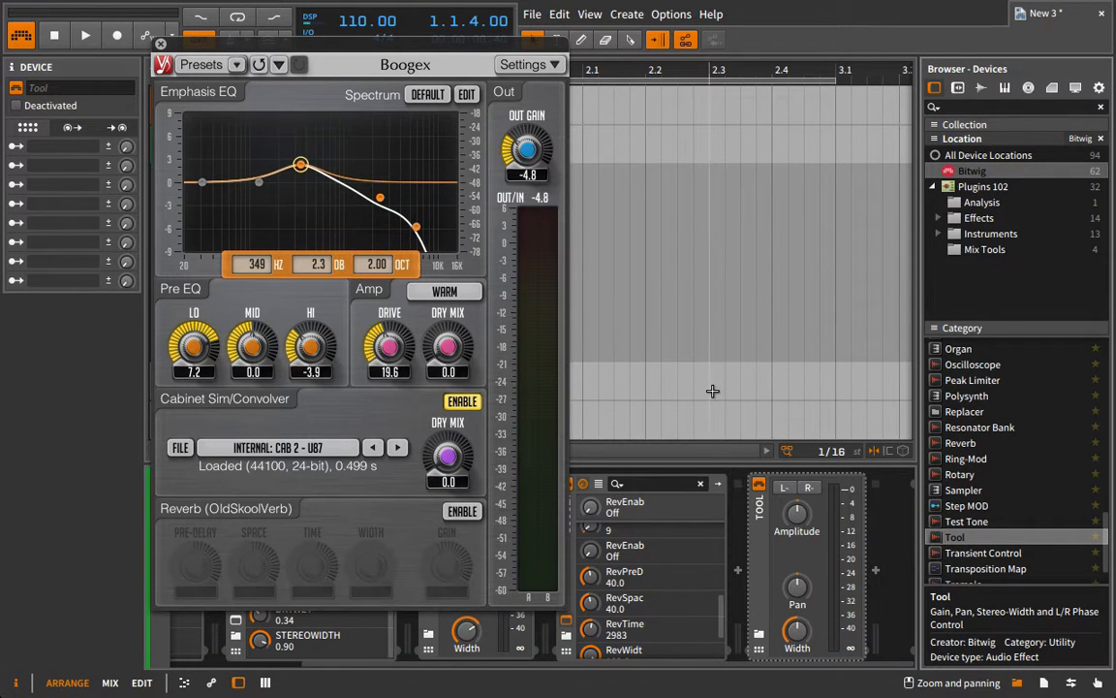
pyautogui.press('space')
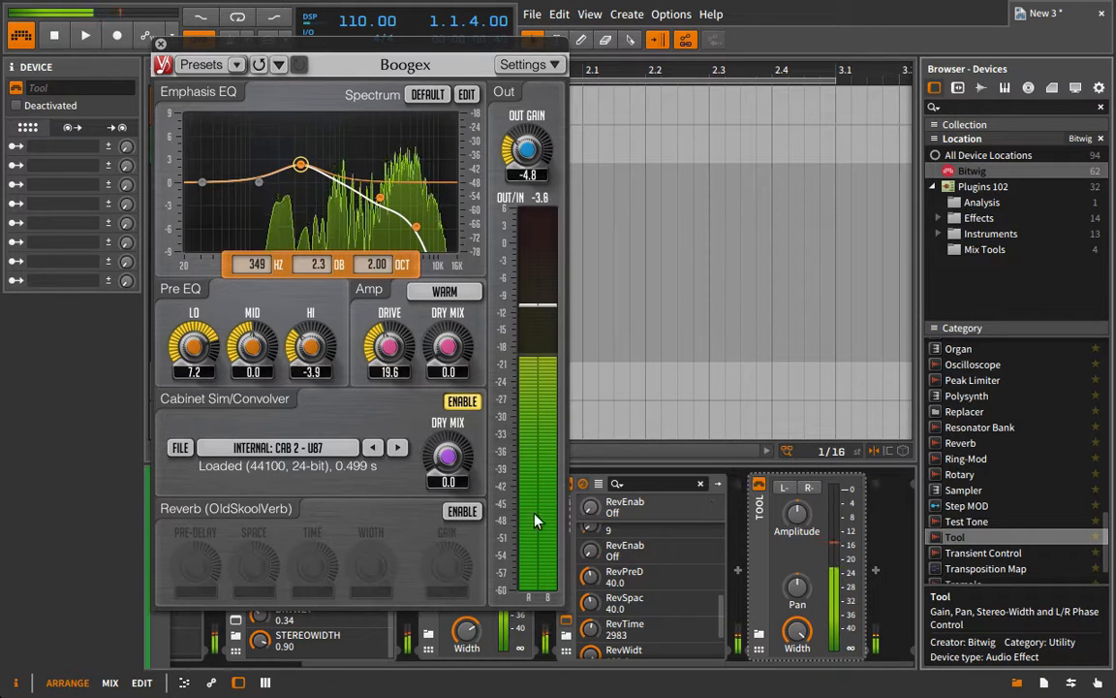
# Re-enable Boogex's reverb with space 15.4, time 3301 and gain -8.4, and close the plug-in window.
pyautogui.click(456, 511)
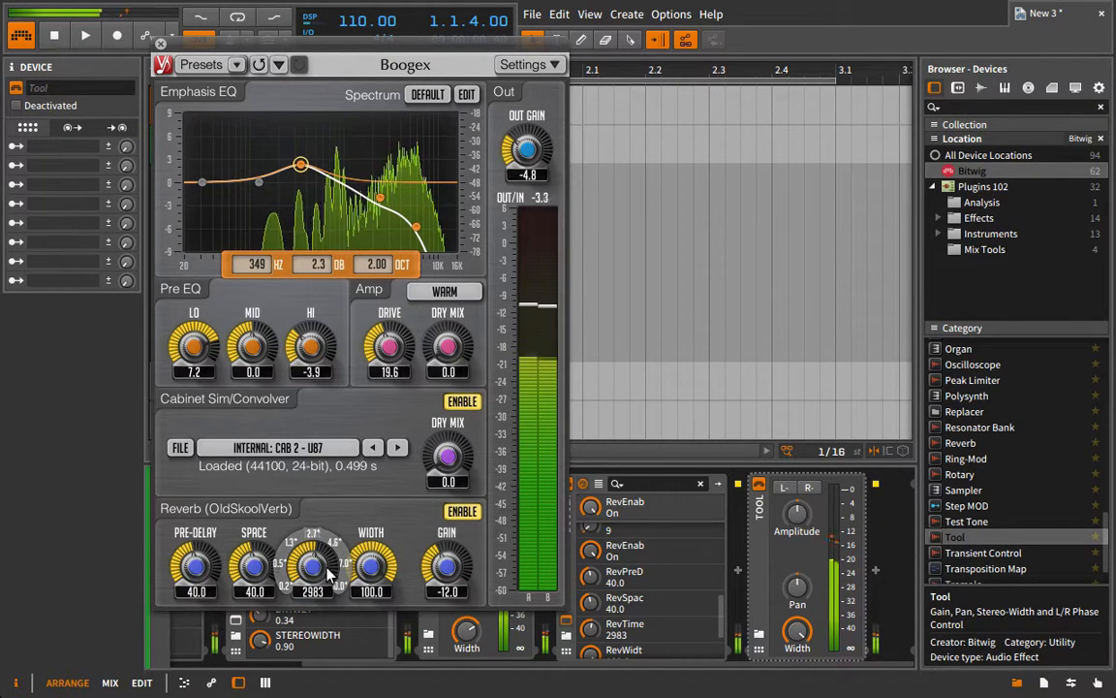
pyautogui.moveTo(311, 568); pyautogui.dragTo(250, 562)
pyautogui.click(452, 555)
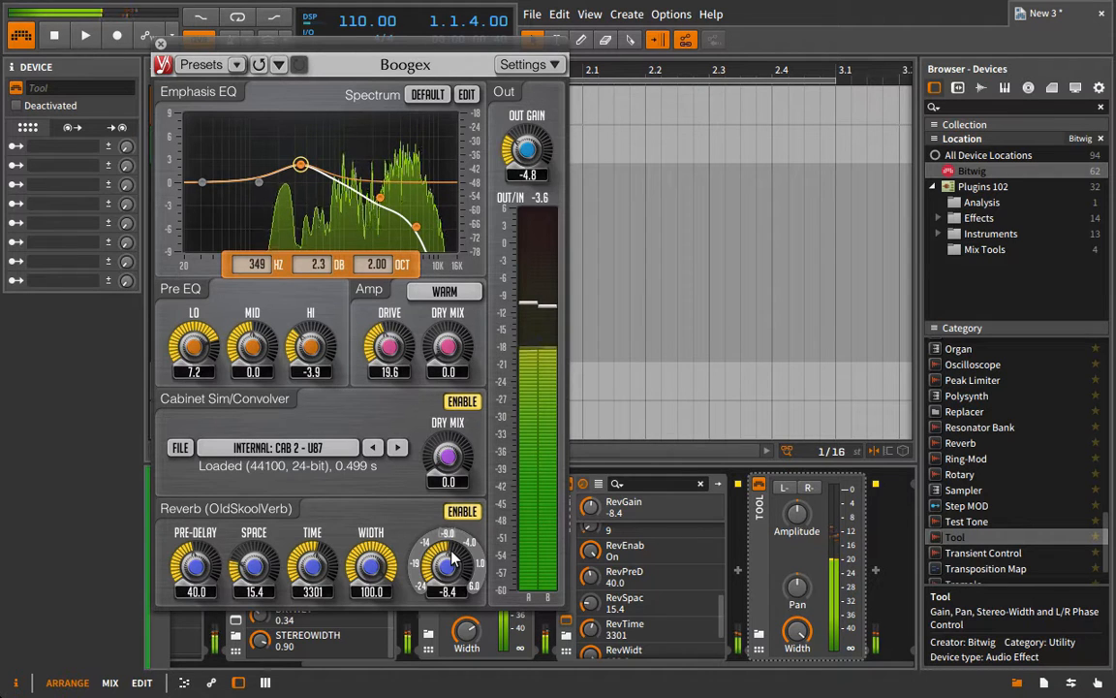
pyautogui.click(161, 45)
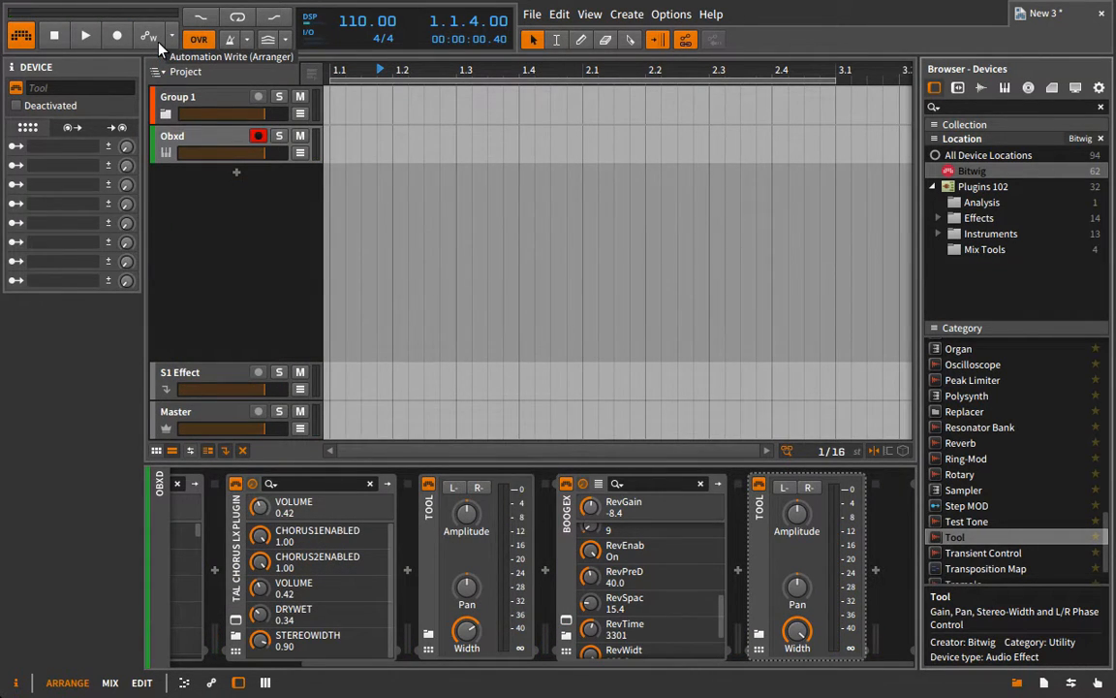
# Toggle Boogex to compare the sound and reduce the width of the last Tool.
pyautogui.scroll(3, 411, 561)
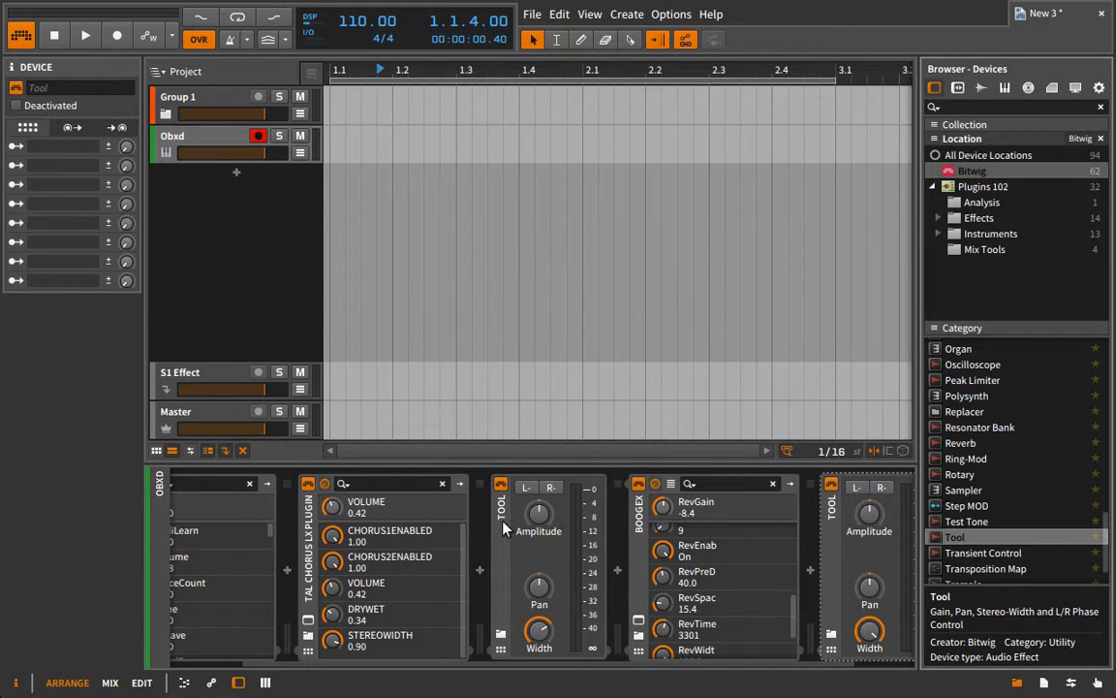
pyautogui.click(639, 484)
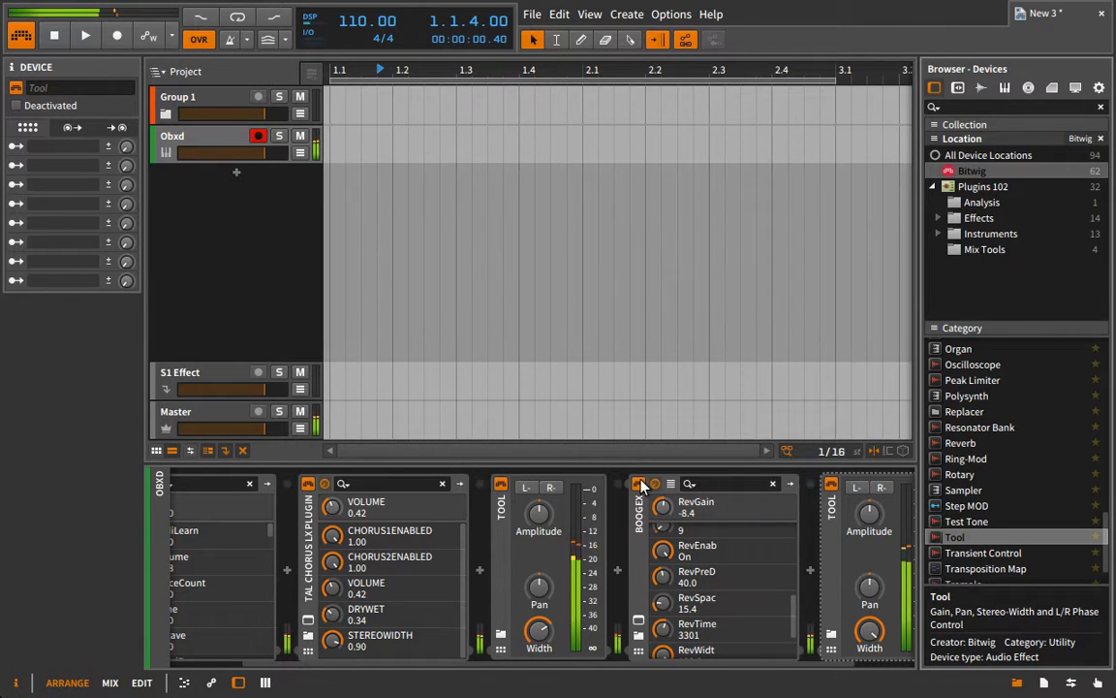
pyautogui.hscroll(2, 632, 526)
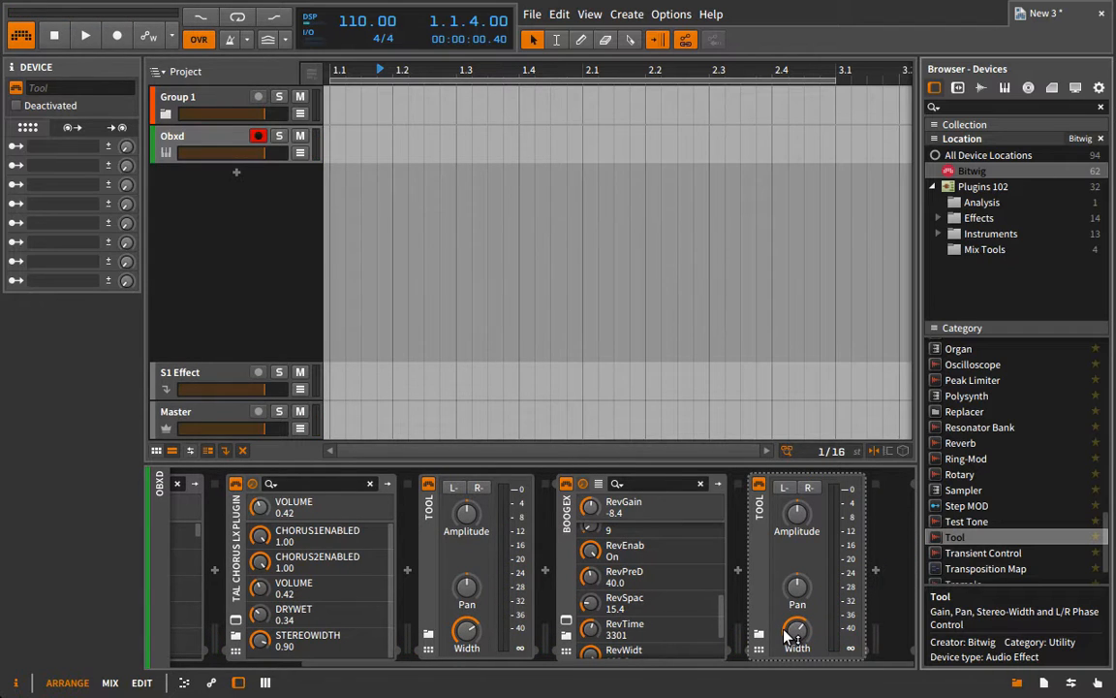
# Insert the DimensionExpander effect between Boogex and the last Tool and set its size to 67.04.
pyautogui.click(961, 221)
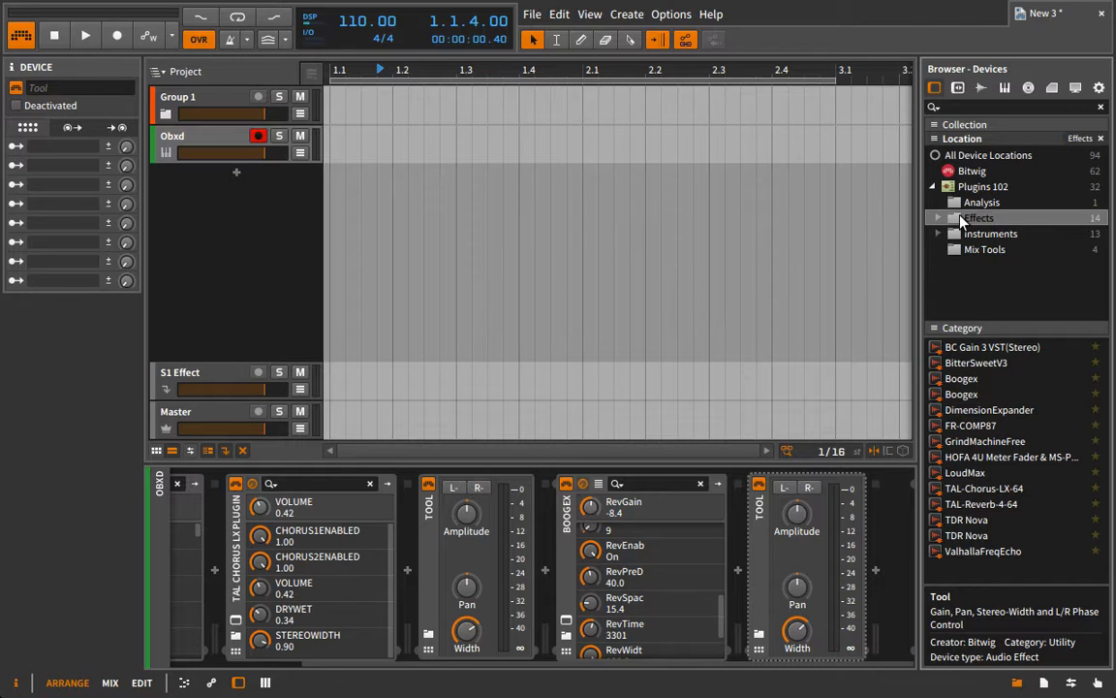
pyautogui.moveTo(989, 410); pyautogui.dragTo(893, 520)
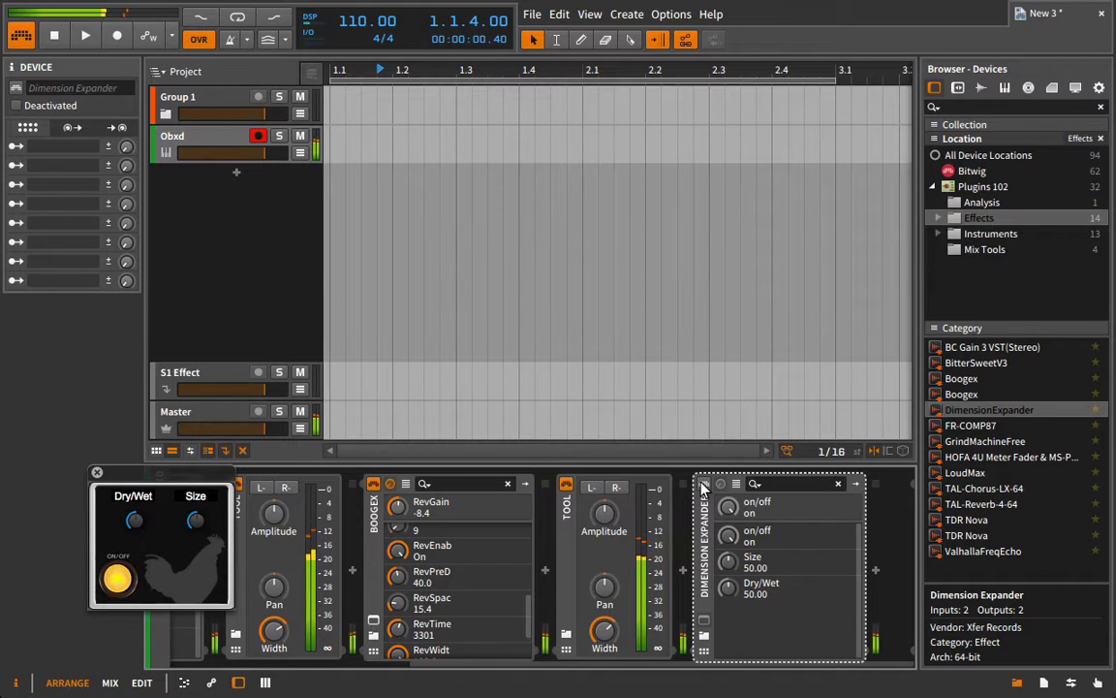
pyautogui.click(704, 484)
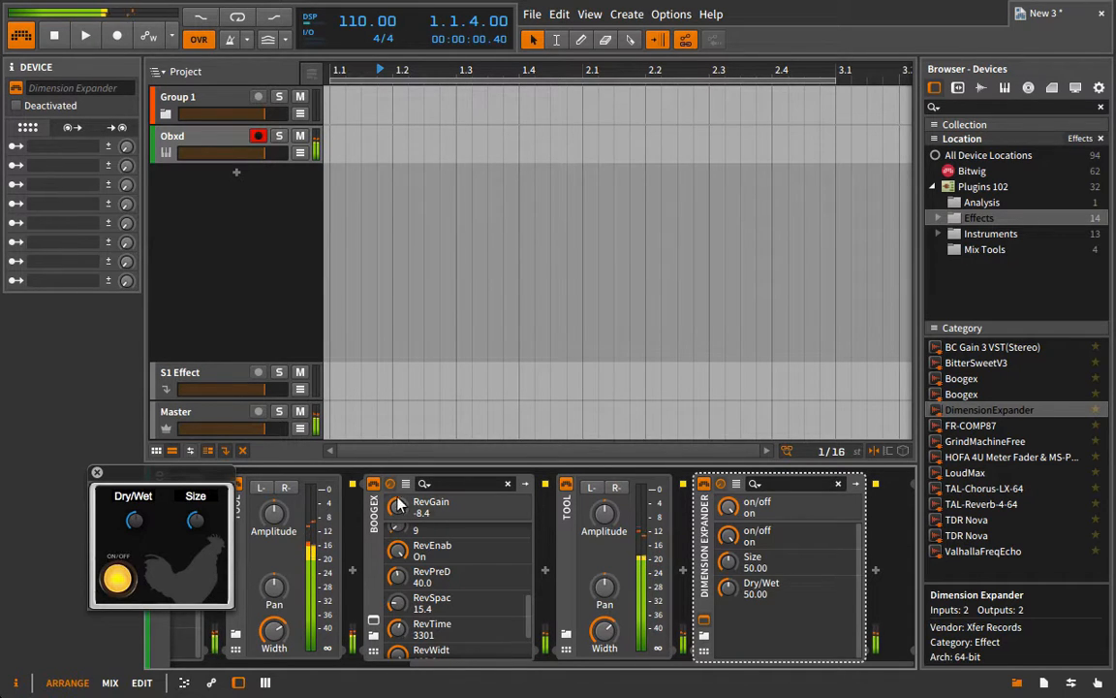
pyautogui.moveTo(187, 526); pyautogui.dragTo(190, 451)
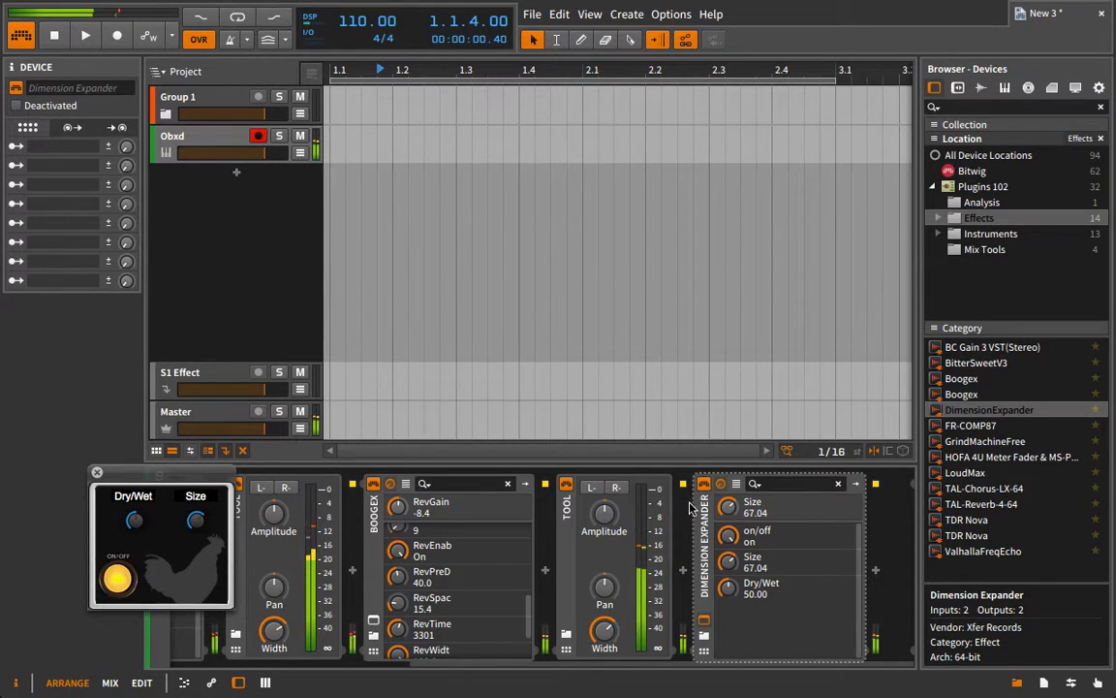
pyautogui.moveTo(628, 528); pyautogui.dragTo(581, 527)
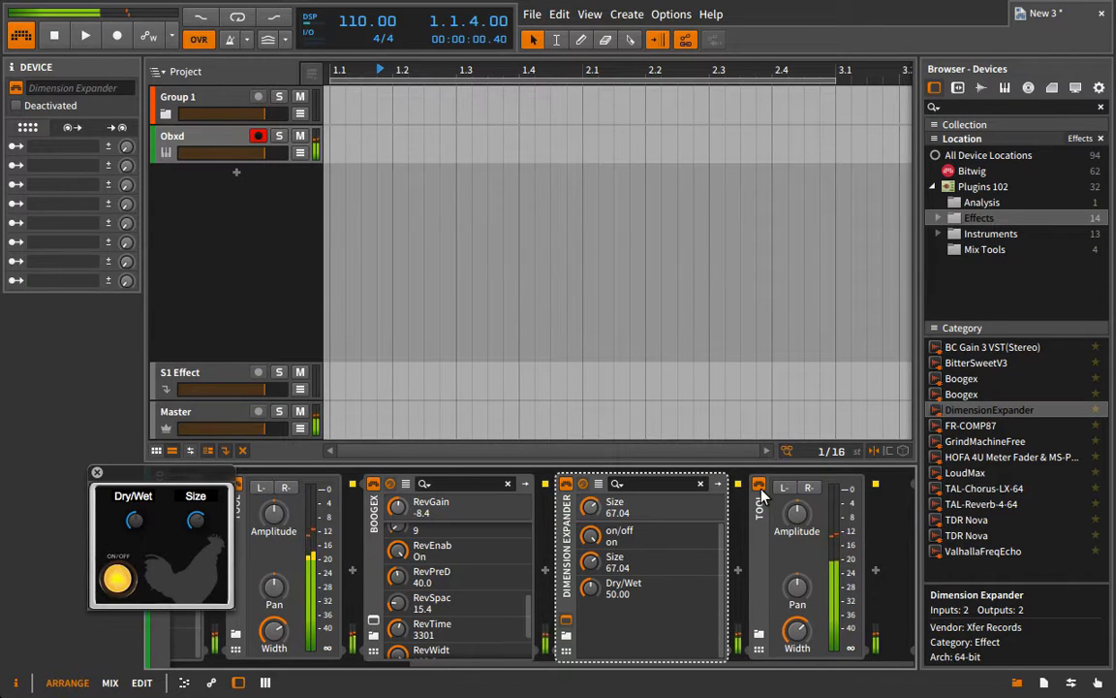
# Bypass the last Tool and toggle the Dimension Expander off and on to compare the sound.
pyautogui.click(760, 487)
pyautogui.click(567, 485)
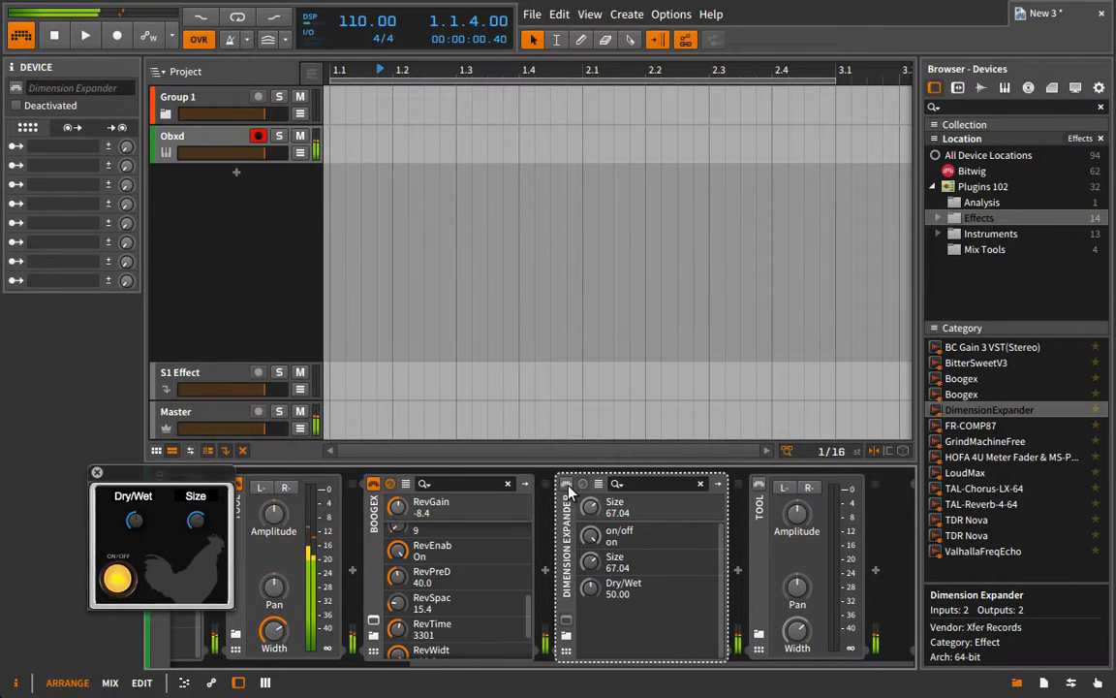
pyautogui.click(567, 485)
# Set the width of Boogex's reverb to 17.1.
pyautogui.click(374, 622)
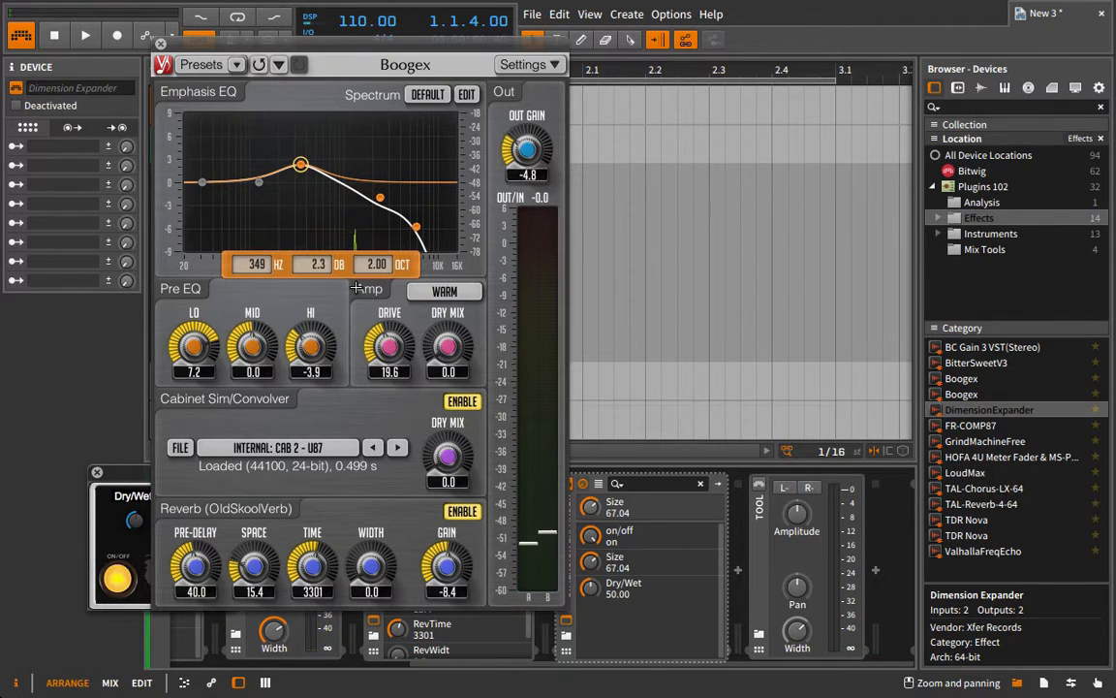
pyautogui.moveTo(373, 568); pyautogui.dragTo(372, 534)
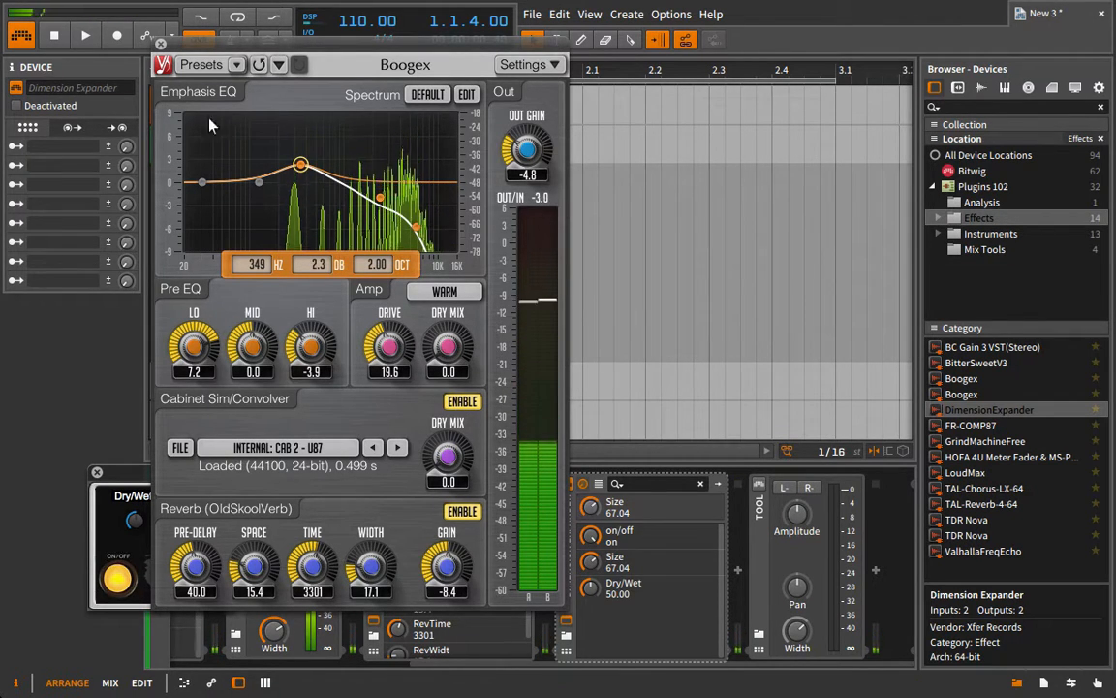
# Compare the Dimension Expander off and on with Boogex's reverb disabled, moving the Boogex window aside, and re-enable the reverb.
pyautogui.click(474, 512)
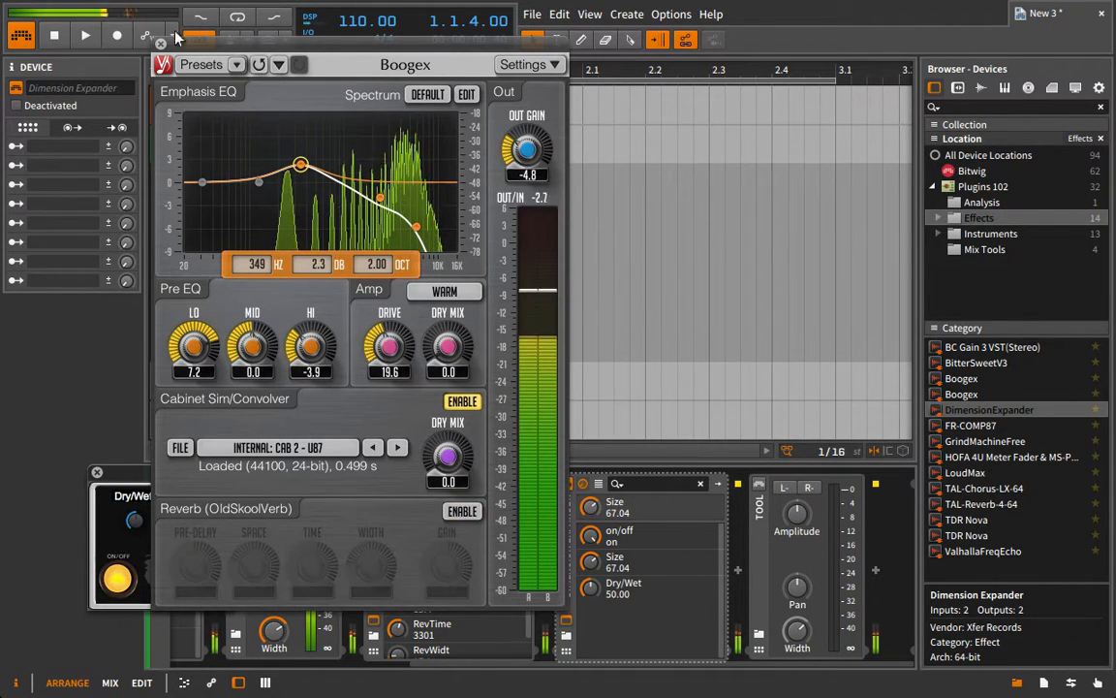
pyautogui.moveTo(287, 44); pyautogui.dragTo(77, 27)
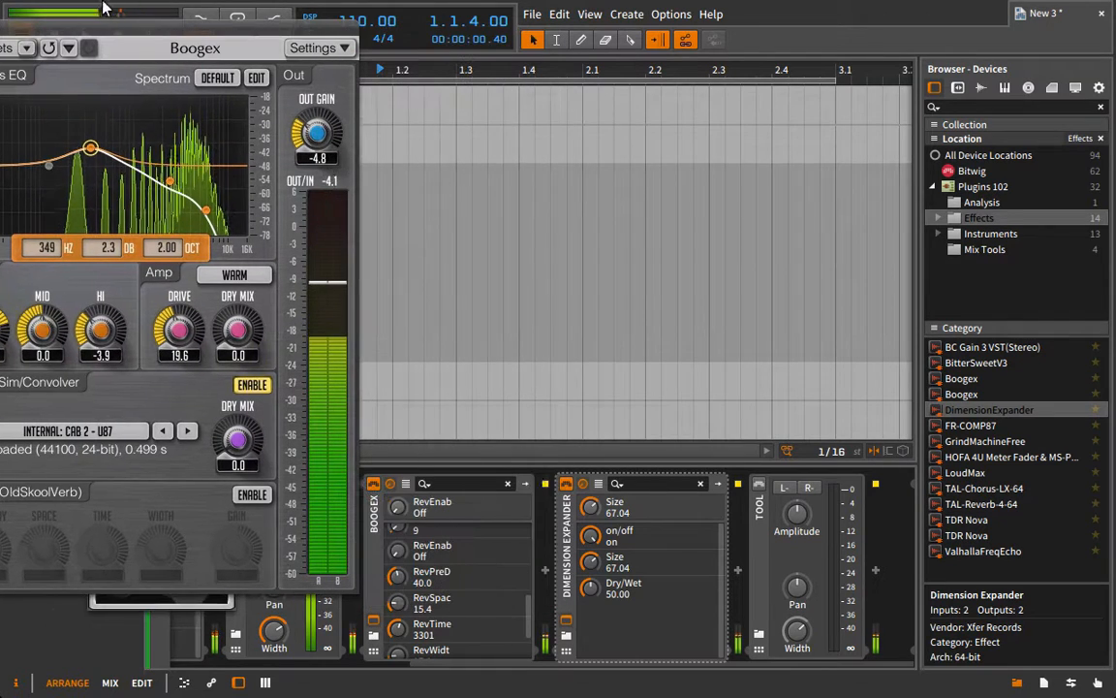
pyautogui.click(567, 484)
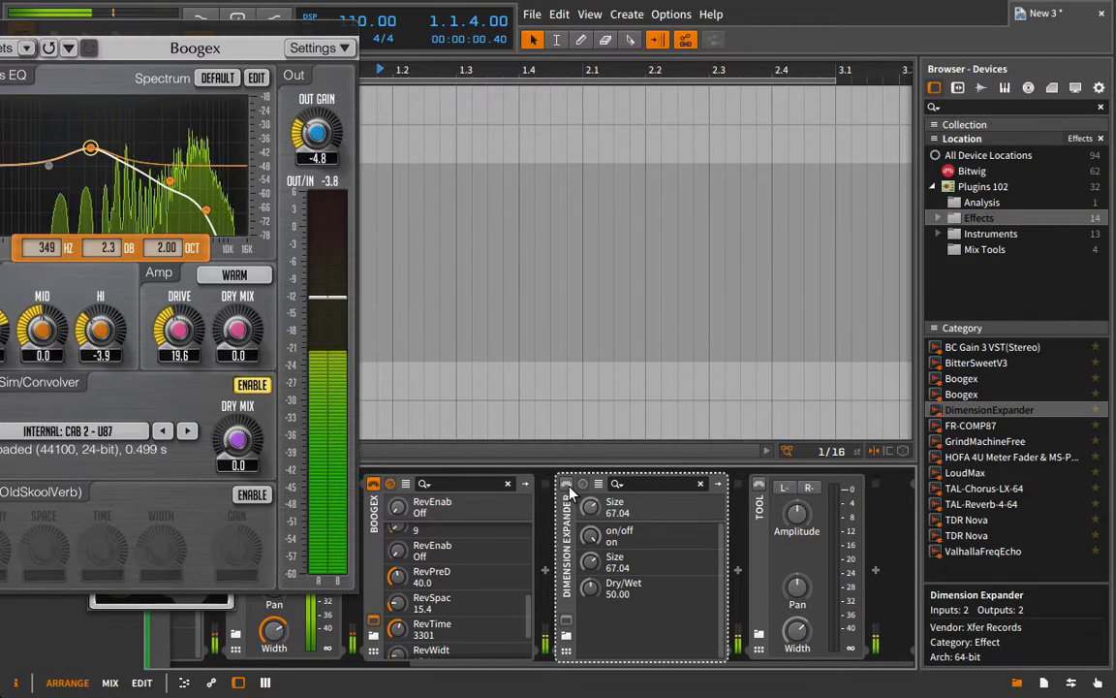
pyautogui.click(567, 485)
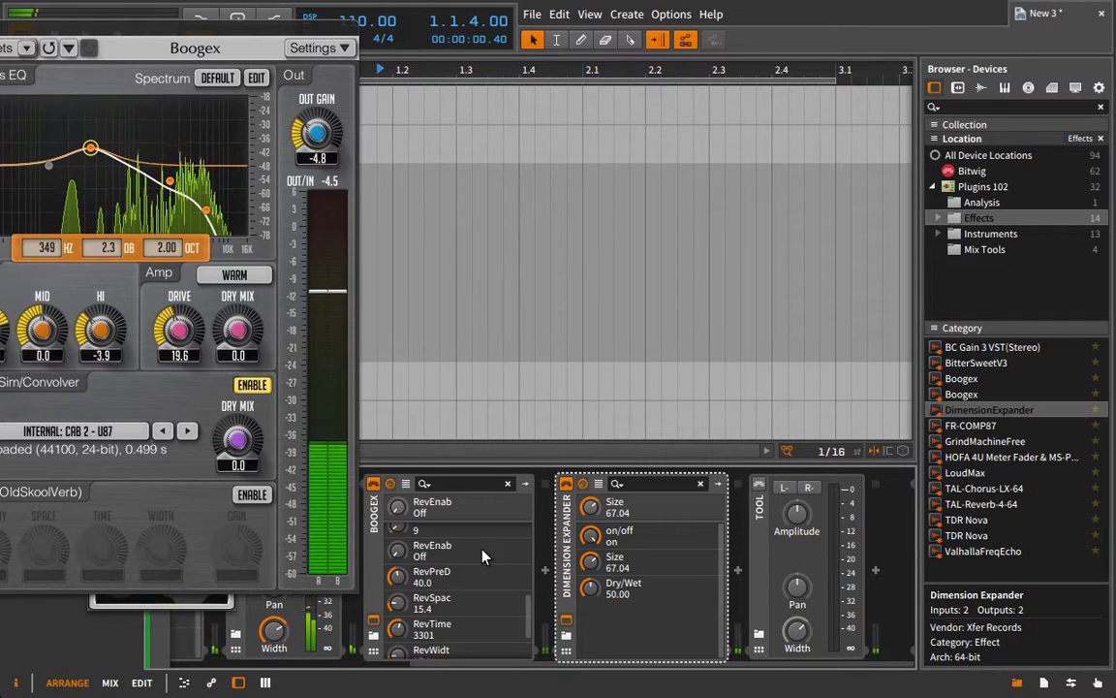
pyautogui.click(254, 495)
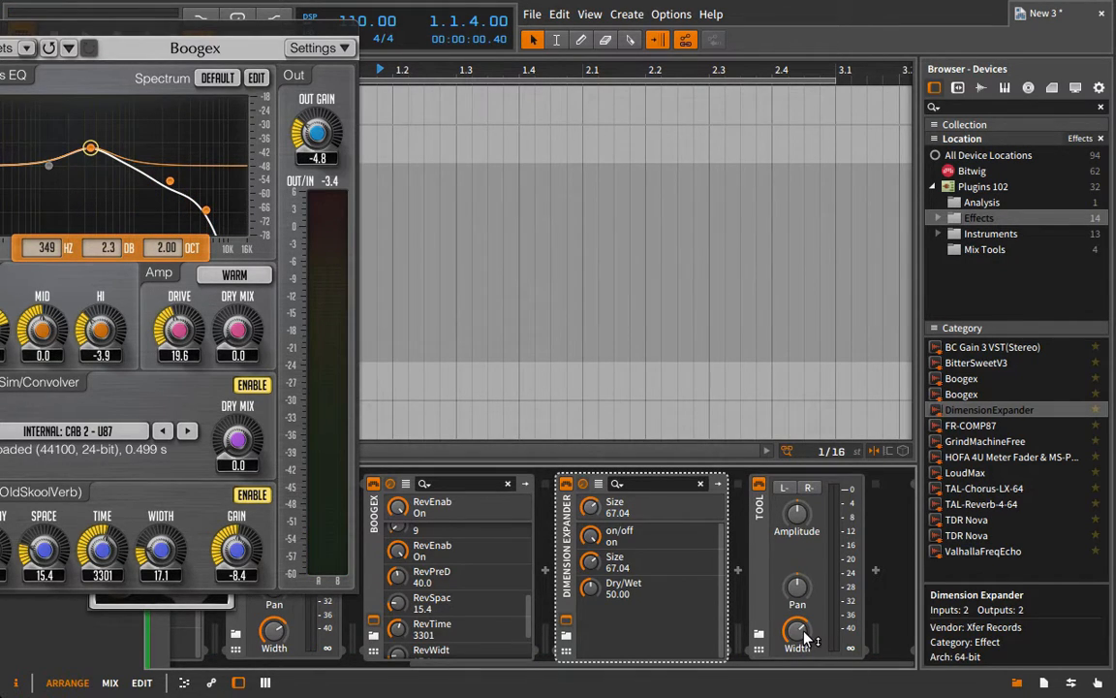
# Raise the width of the last Tool and close the open plug-in windows.
pyautogui.moveTo(800, 635); pyautogui.dragTo(800, 613)
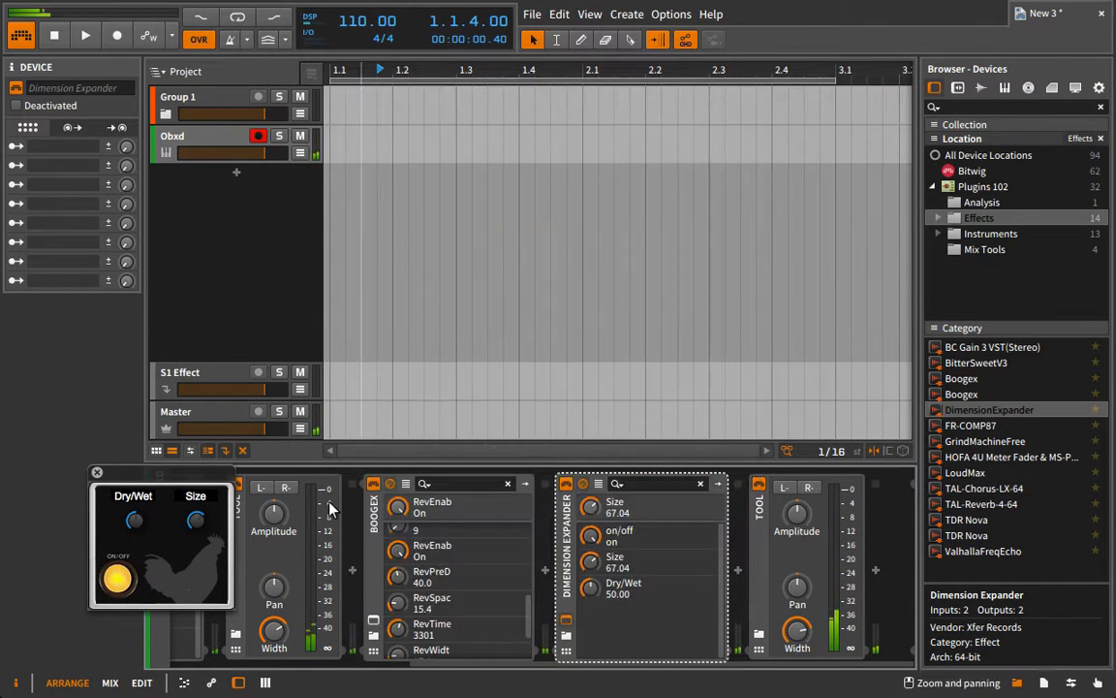
pyautogui.click(96, 473)
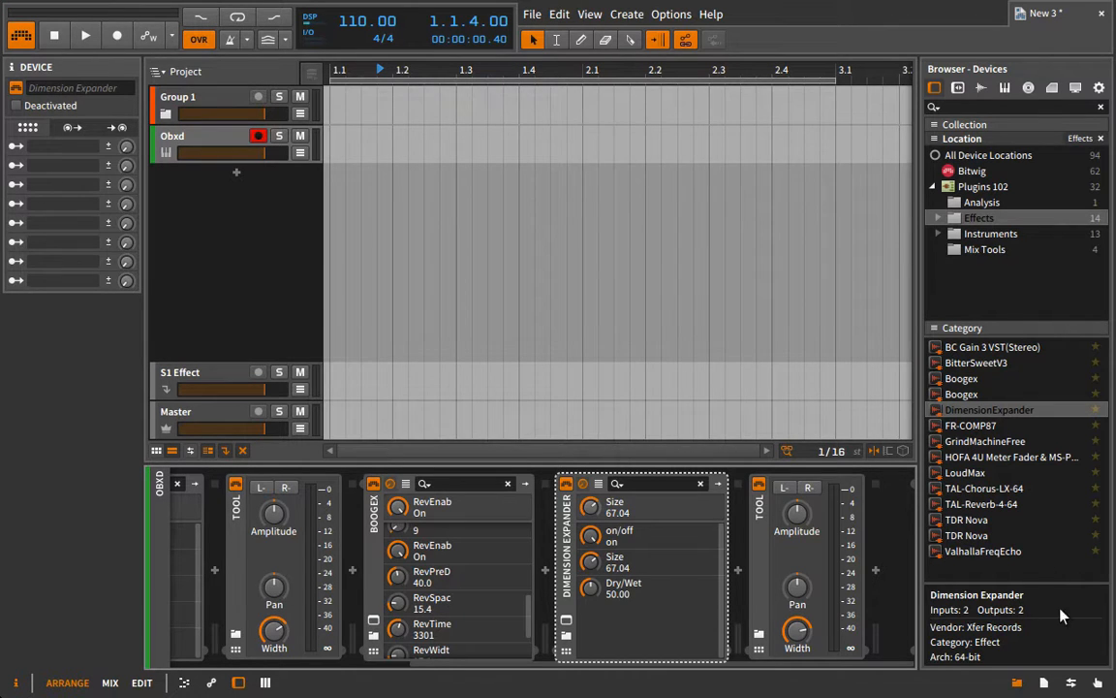
# Add ValhallaFreqEcho after the last Tool with shift 2.60 Hz, high cut 9120 Hz and mix 45.2 %.
pyautogui.moveTo(938, 549); pyautogui.dragTo(897, 561)
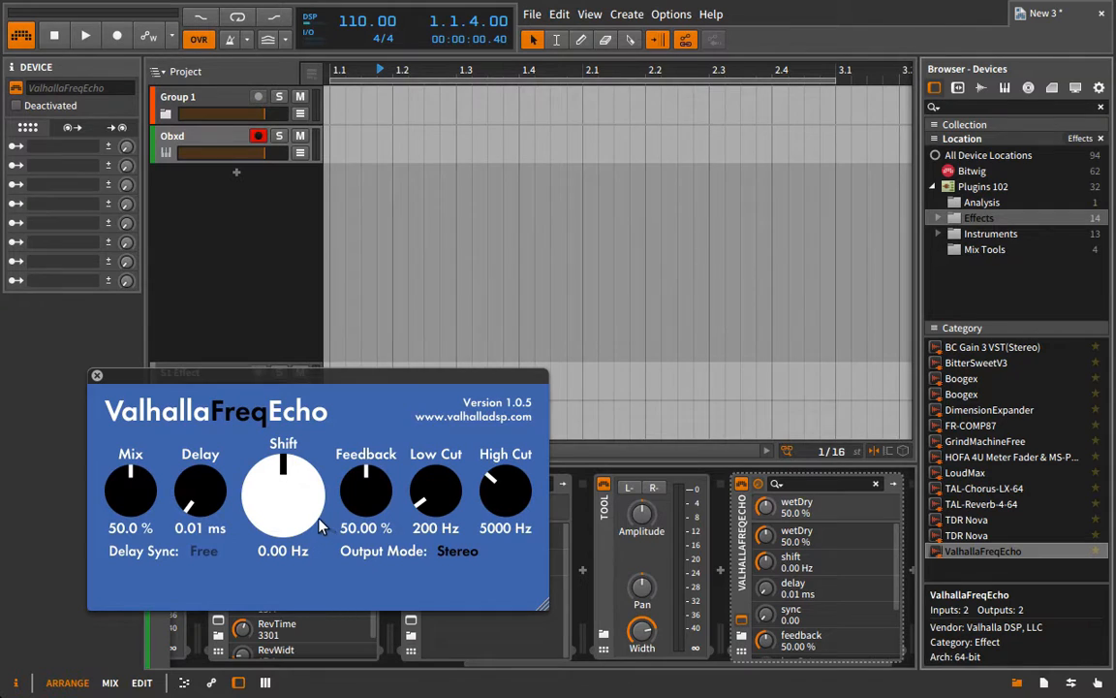
pyautogui.moveTo(285, 466); pyautogui.dragTo(311, 472)
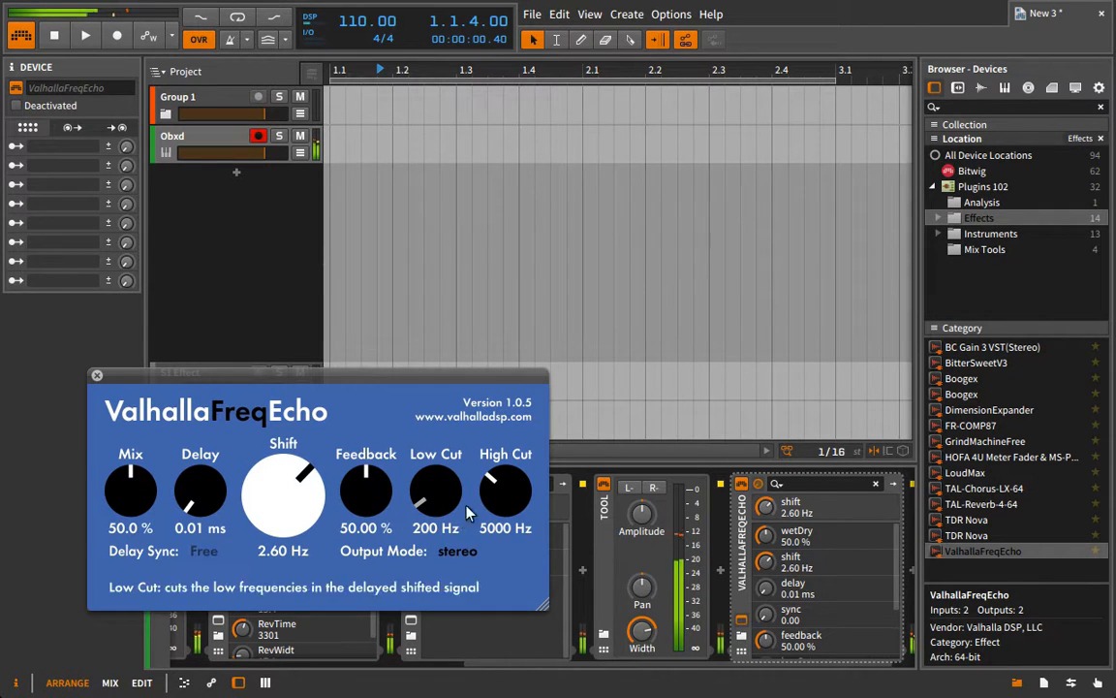
pyautogui.moveTo(505, 490); pyautogui.dragTo(531, 441)
pyautogui.moveTo(128, 498); pyautogui.dragTo(114, 524)
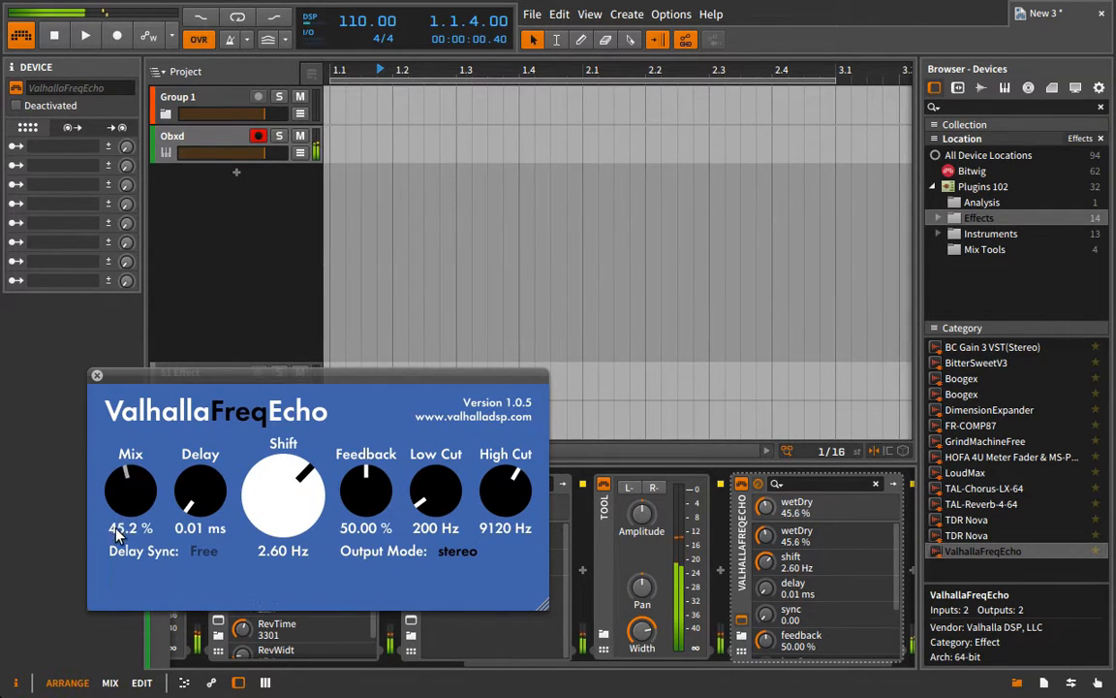
# Set ValhallaFreqEcho to delay 2.52 ms, shift 719.19 Hz, feedback 38.00 %, low cut 560 Hz and high cut 12410 Hz.
pyautogui.moveTo(200, 495); pyautogui.dragTo(190, 463)
pyautogui.moveTo(250, 506); pyautogui.dragTo(331, 469)
pyautogui.moveTo(455, 489); pyautogui.dragTo(513, 458)
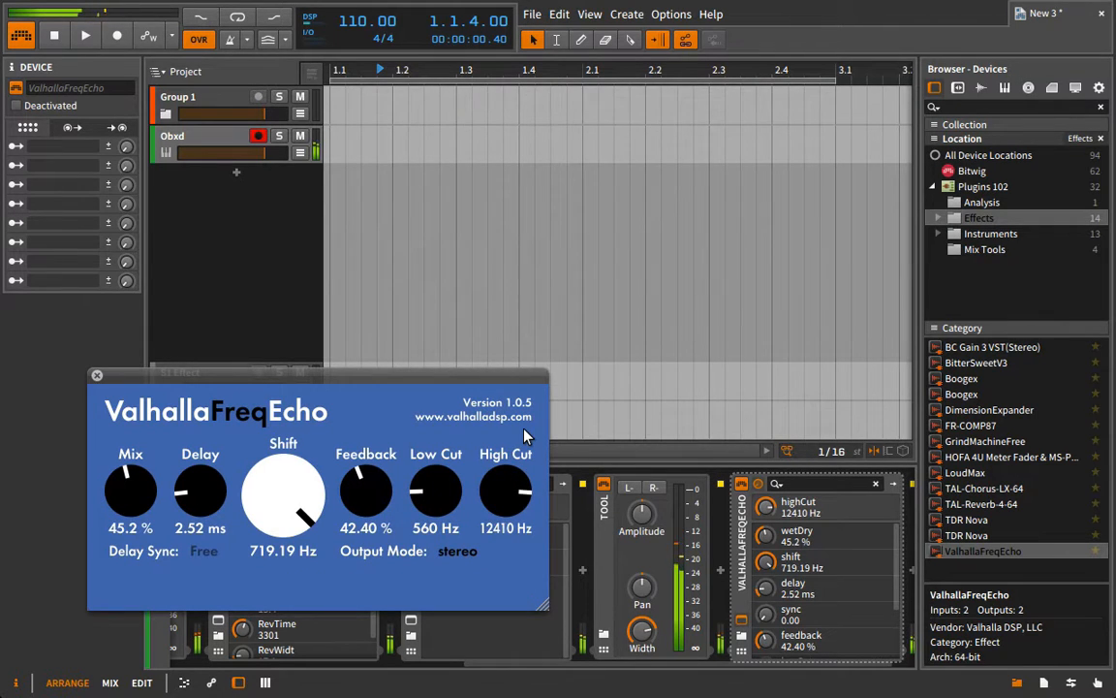
pyautogui.moveTo(360, 483); pyautogui.dragTo(337, 477)
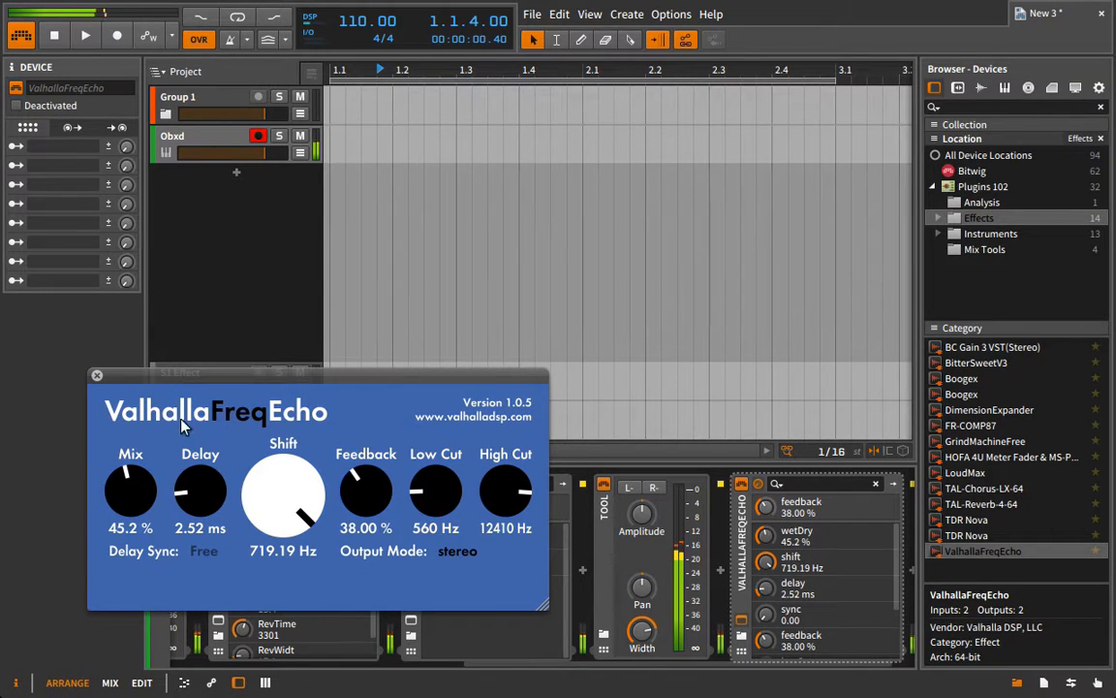
# Close and bypass ValhallaFreqEcho, and deactivate the whole Obxd track.
pyautogui.click(96, 374)
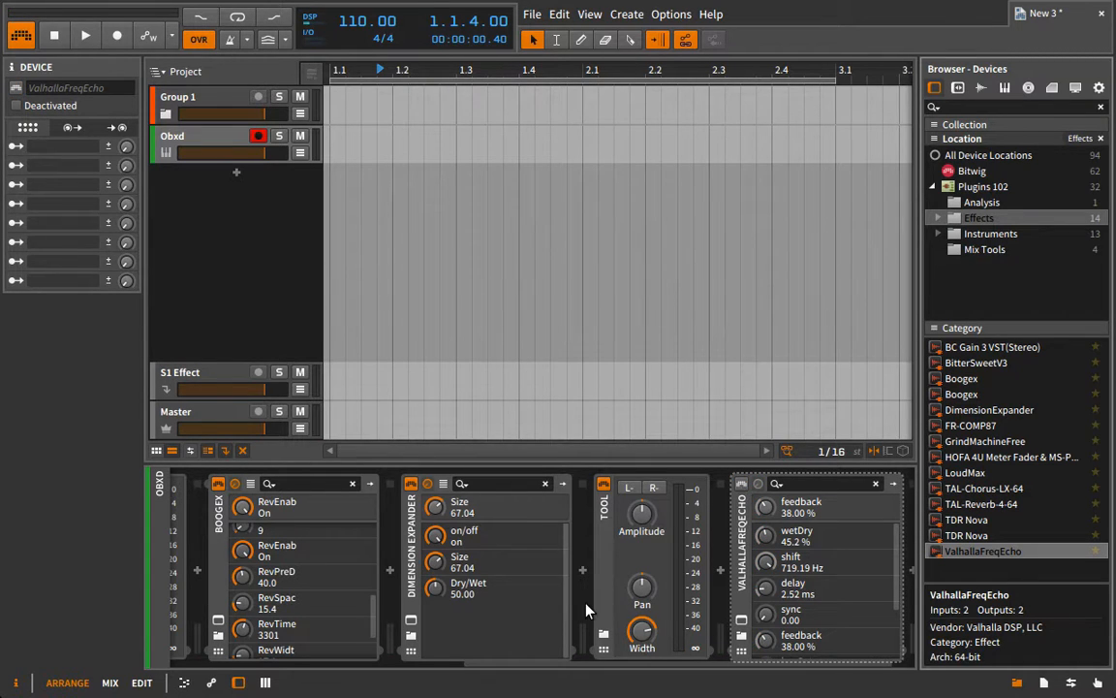
pyautogui.hscroll(-5, 587, 611)
pyautogui.click(188, 137)
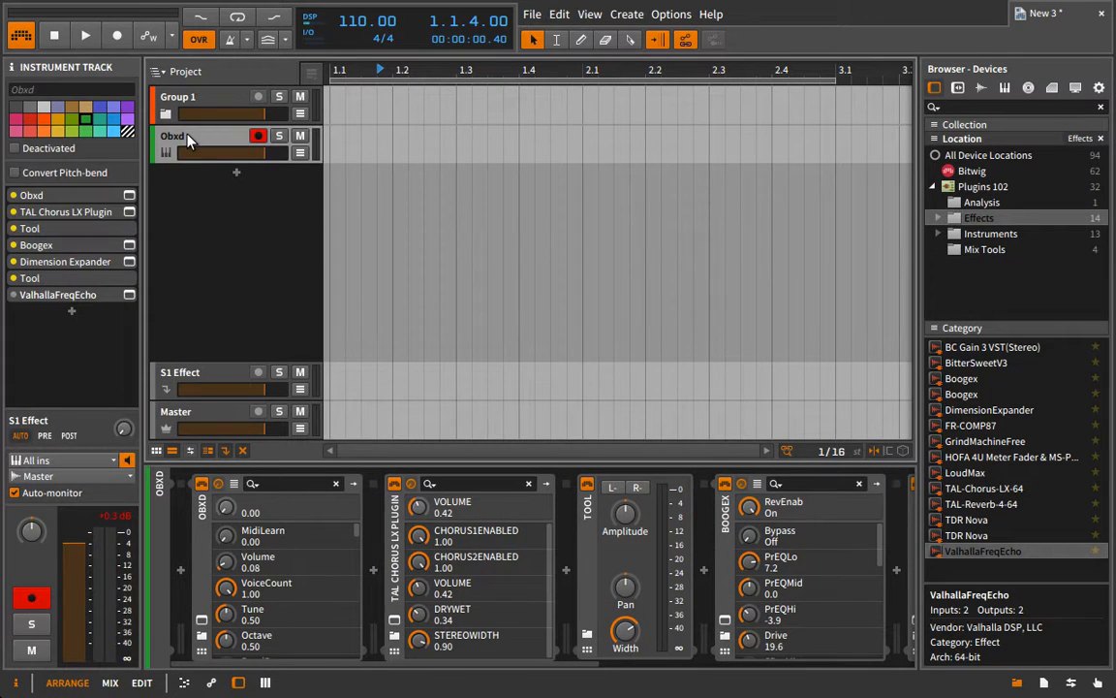
pyautogui.hotkey('alt', 'a')
# Unfold Group 1 and inspect the OBXD mono track's device chain and its Obxd synth settings.
pyautogui.click(166, 114)
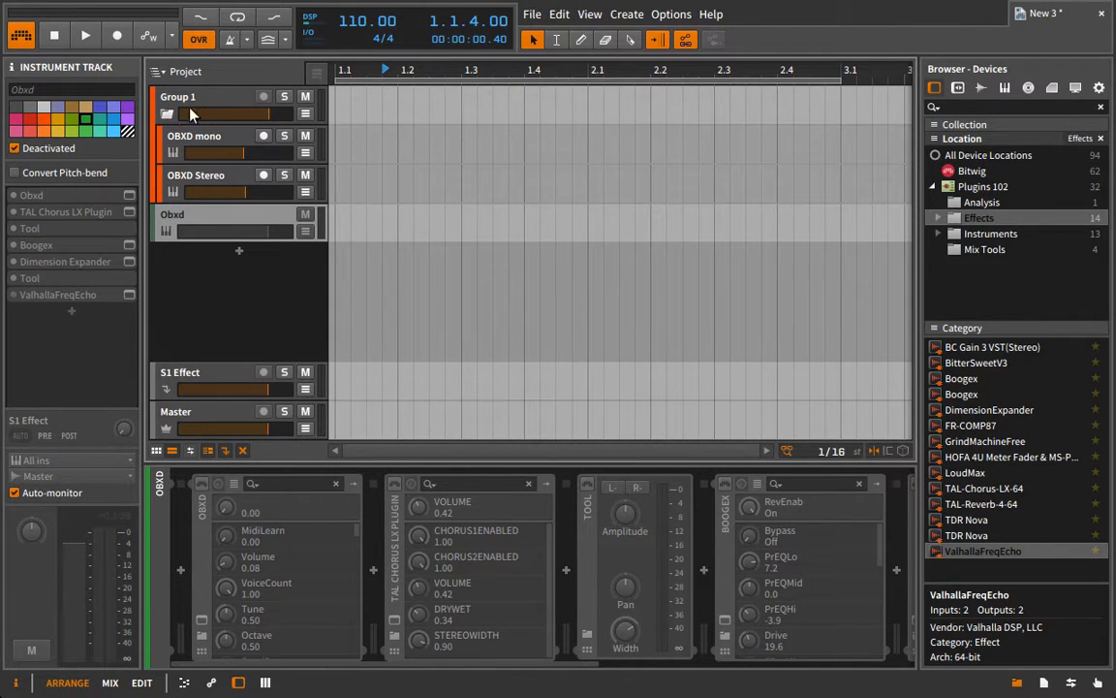
pyautogui.click(208, 135)
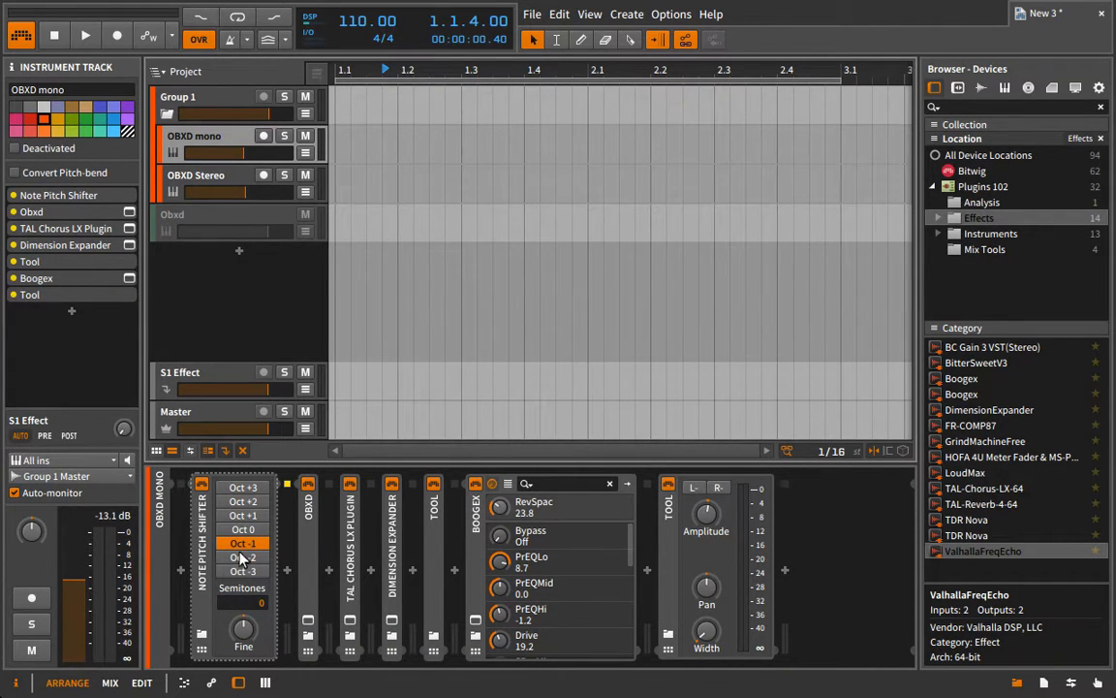
pyautogui.click(310, 620)
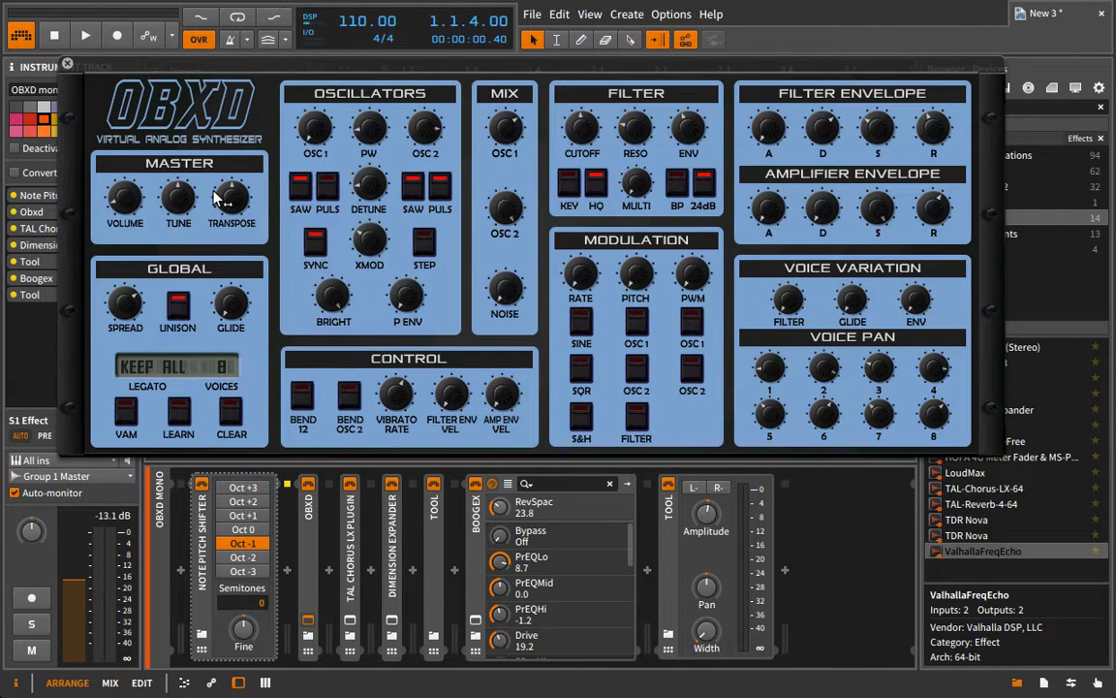
pyautogui.click(64, 64)
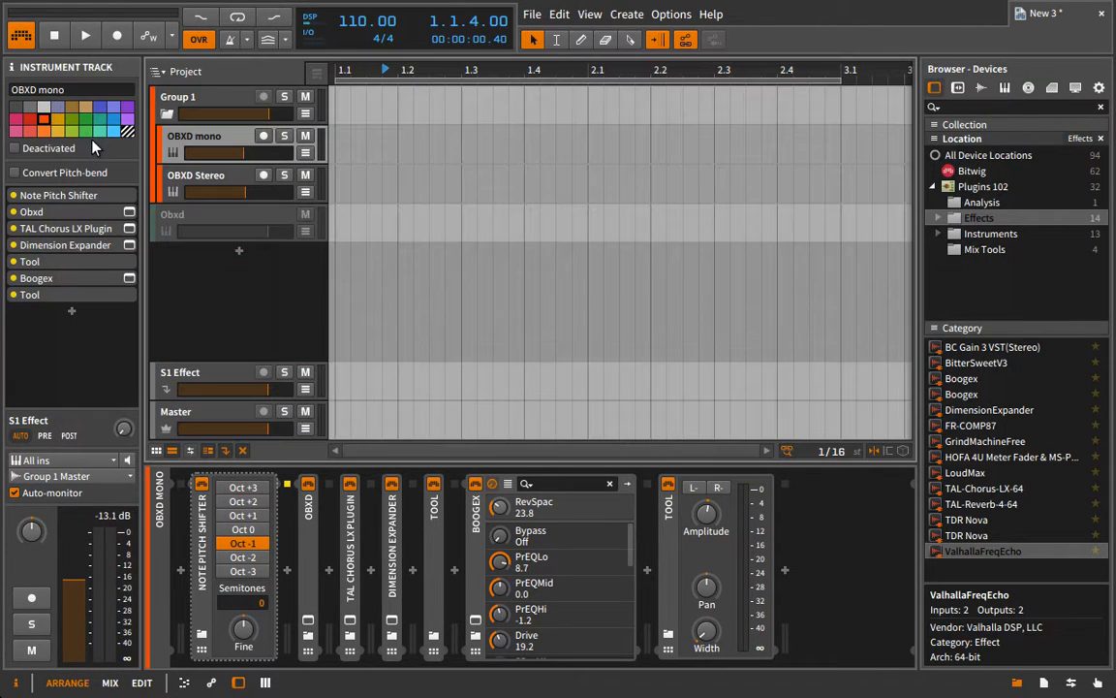
# Record-arm both the OBXD mono and OBXD Stereo tracks inside Group 1.
pyautogui.click(264, 136)
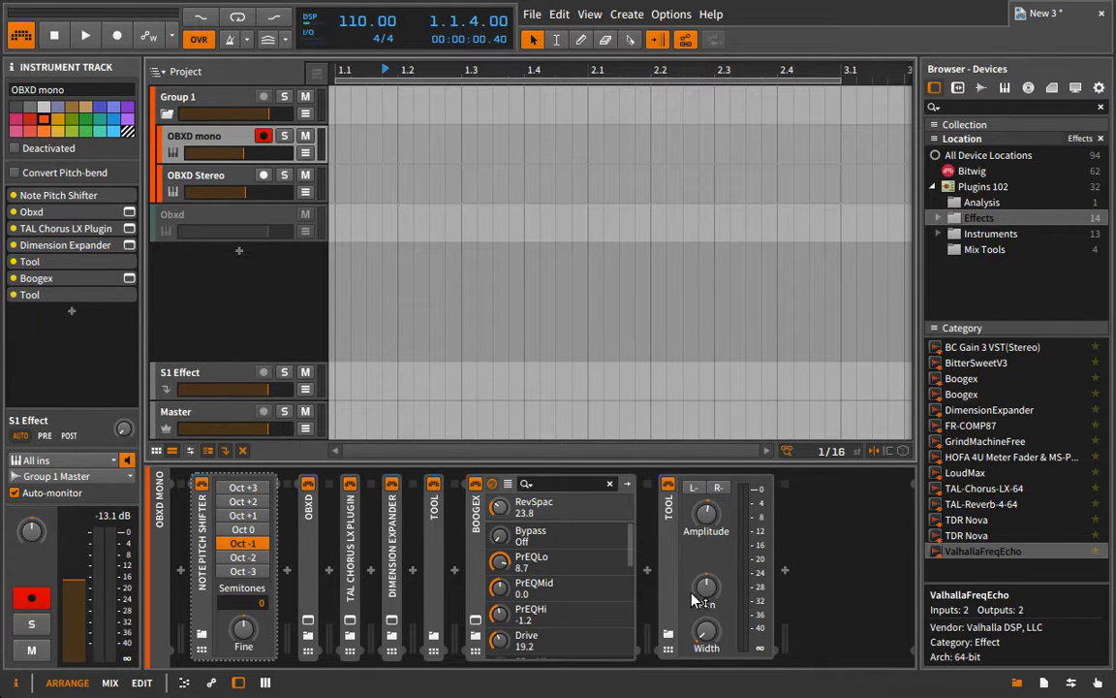
pyautogui.click(219, 179)
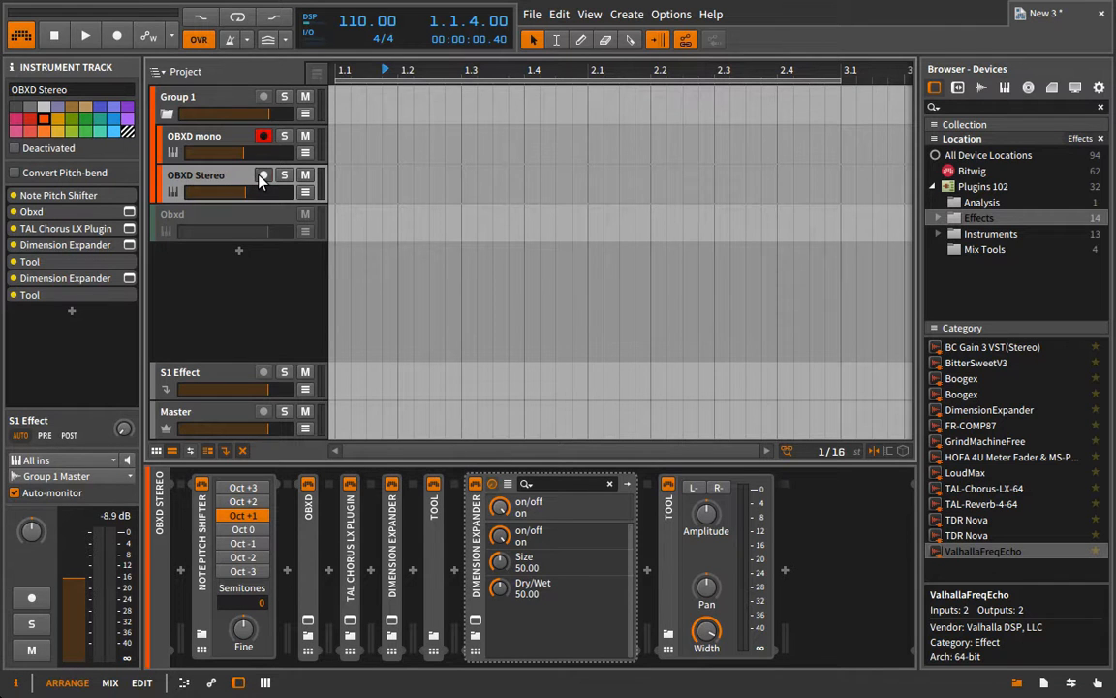
pyautogui.click(262, 177)
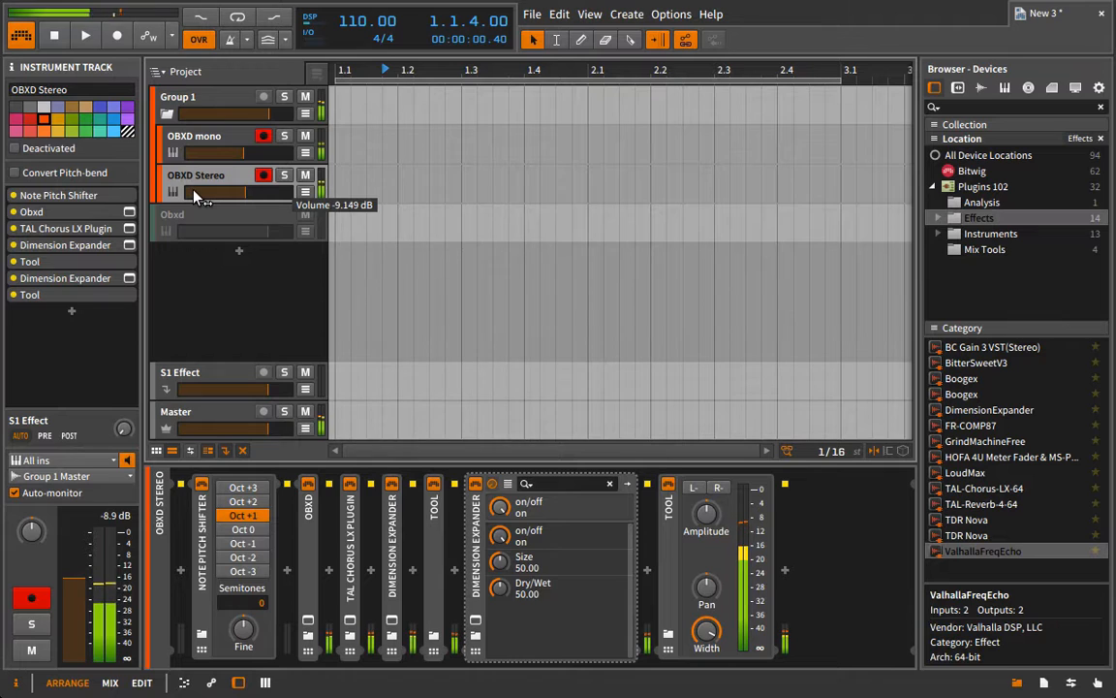
# Balance OBXD mono against OBXD Stereo by trying its volume at -7.8 dB and -16.4 dB, and set it to -10.1 dB.
pyautogui.moveTo(221, 153); pyautogui.dragTo(230, 153)
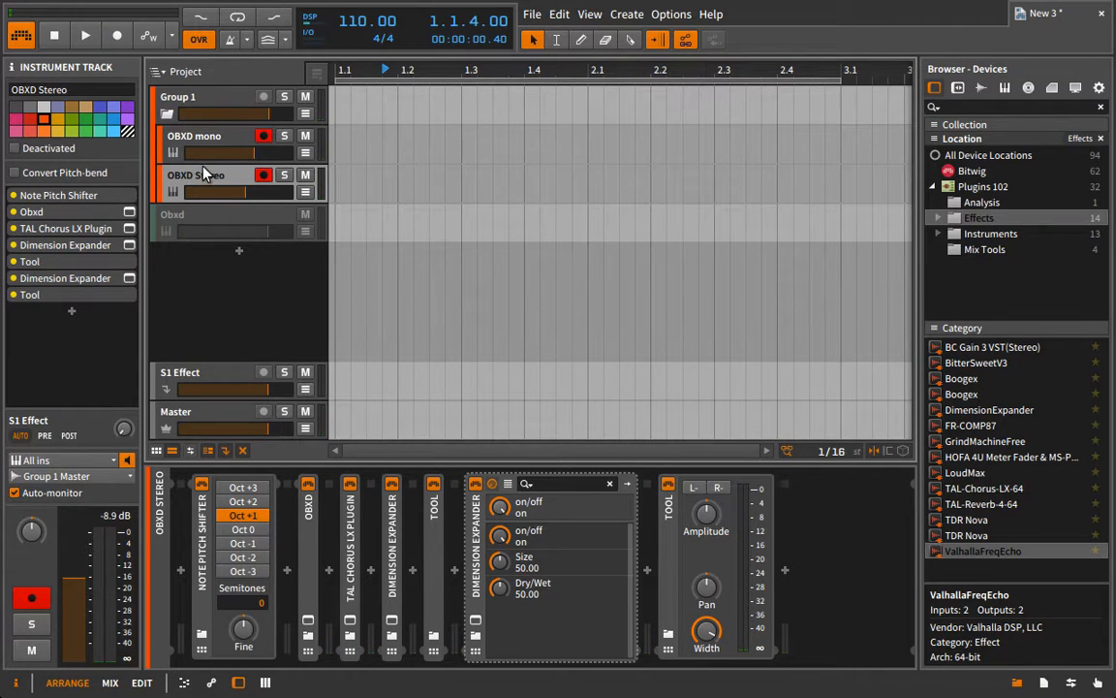
pyautogui.click(204, 104)
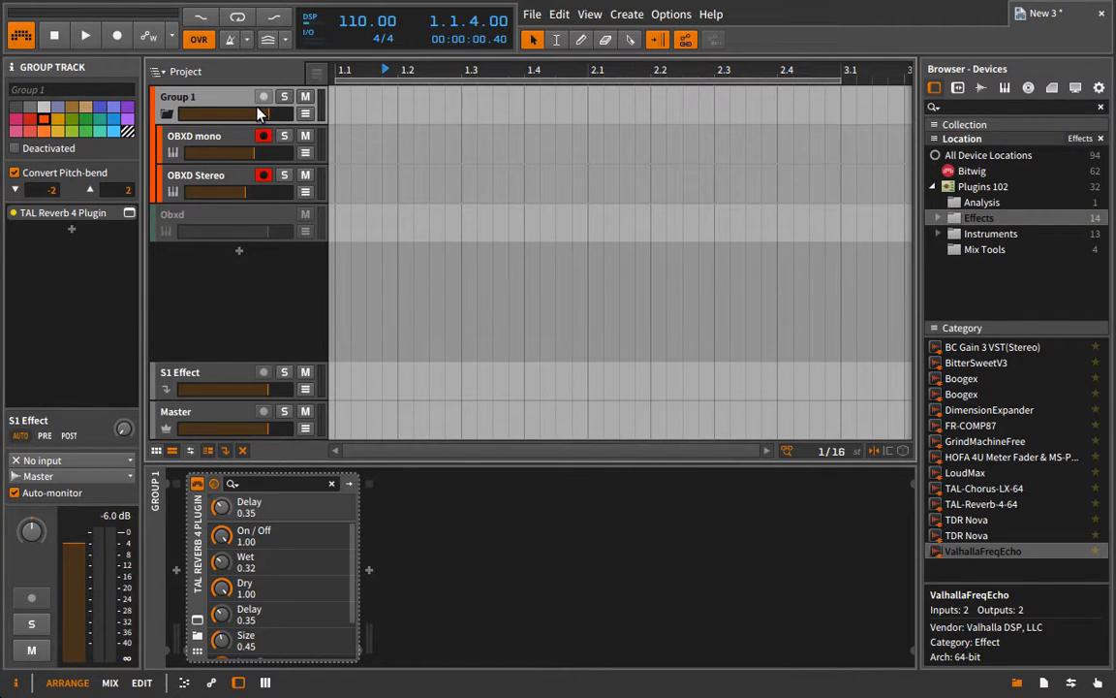
pyautogui.click(238, 141)
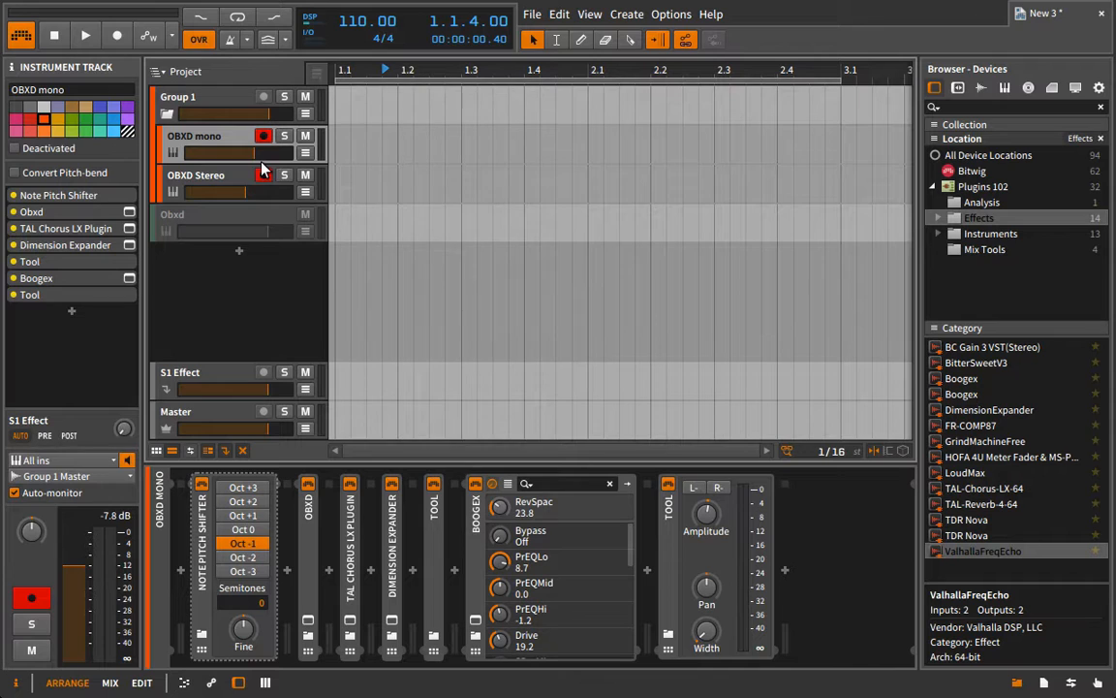
pyautogui.moveTo(258, 155); pyautogui.dragTo(231, 154)
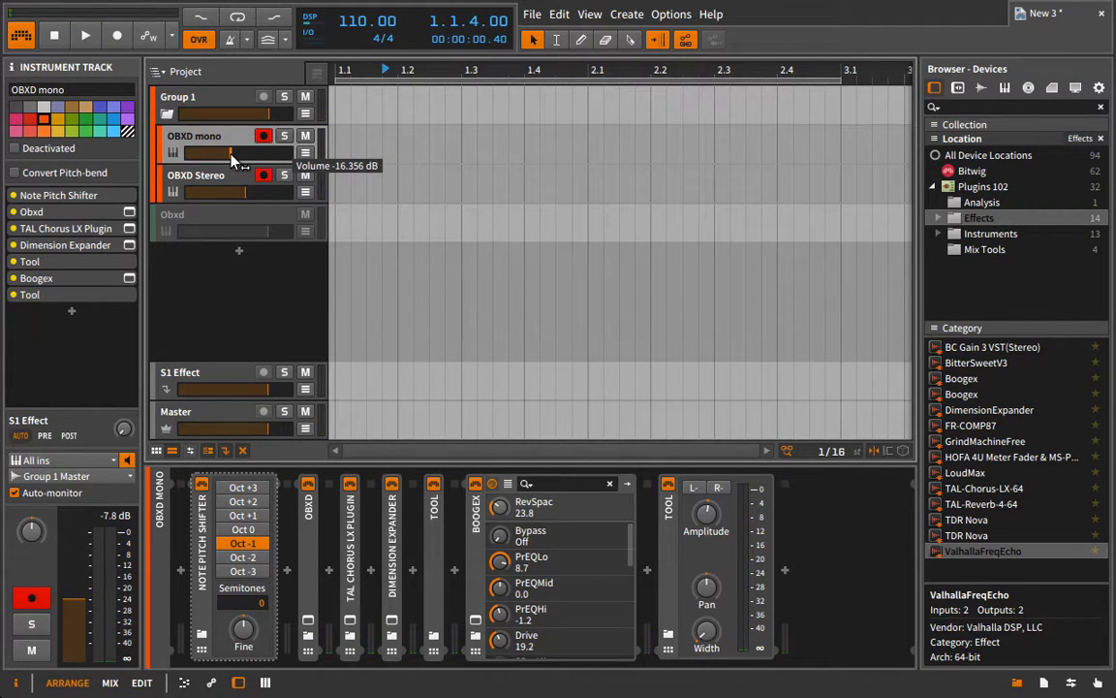
pyautogui.click(219, 184)
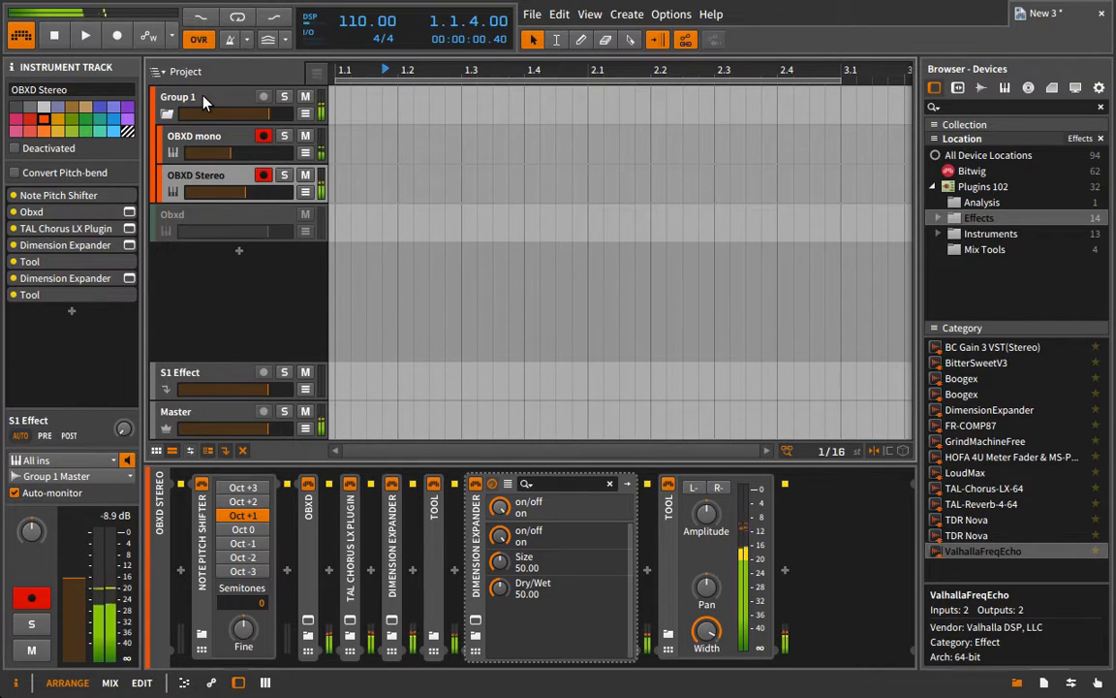
pyautogui.moveTo(230, 157); pyautogui.dragTo(244, 160)
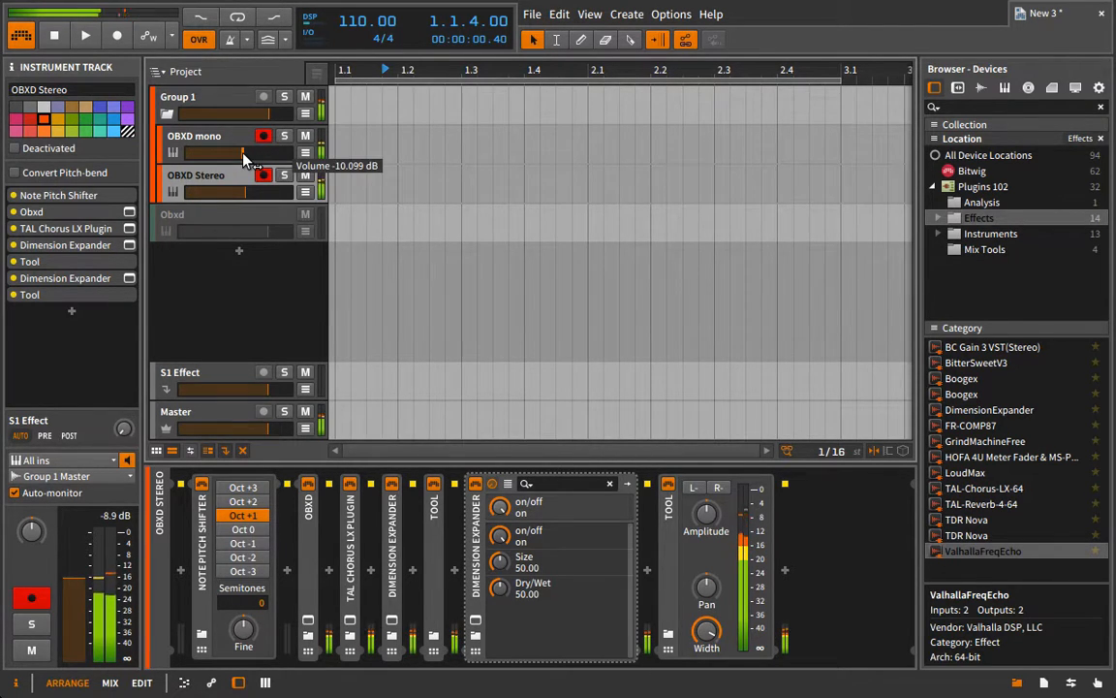